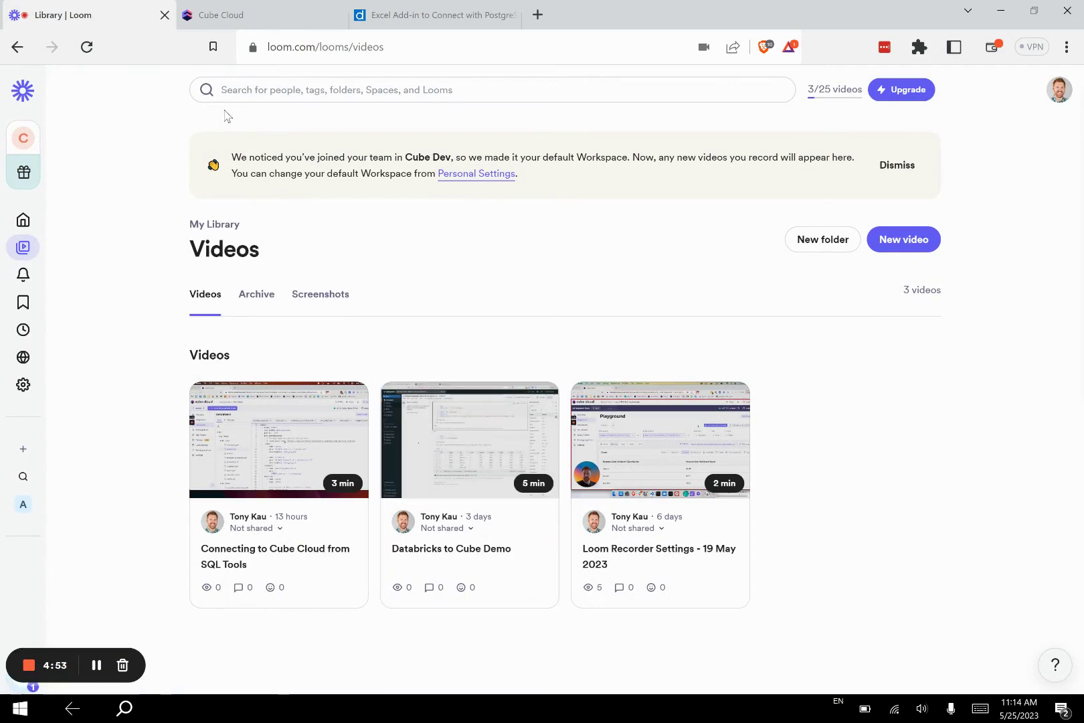
Reopen Cube Cloud's Connect to SQL API dialog and choose Excel to show its connection details
{"action": "left_click", "coordinate": [223, 14]}
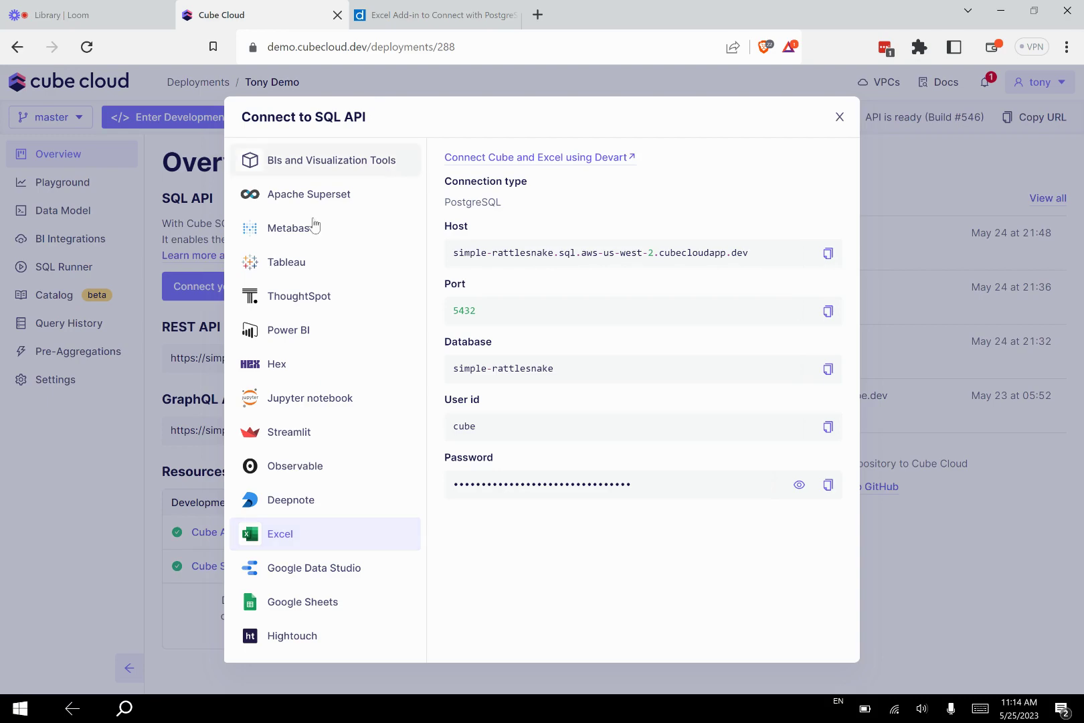
{"action": "left_click", "coordinate": [152, 147]}
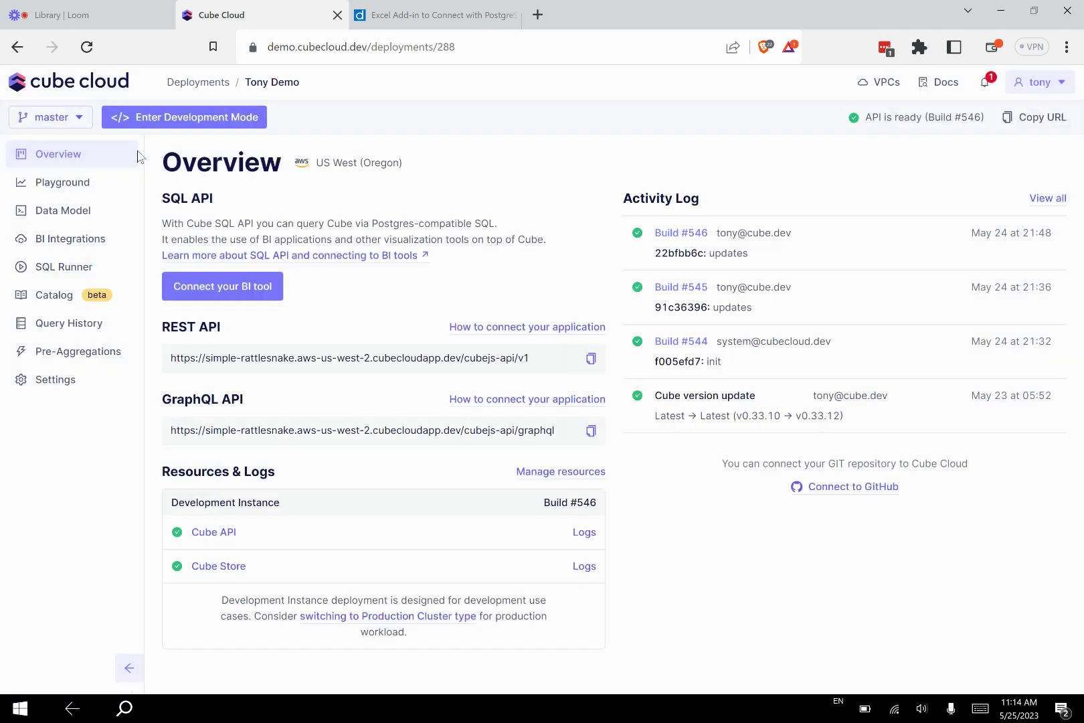
{"action": "left_click", "coordinate": [211, 288]}
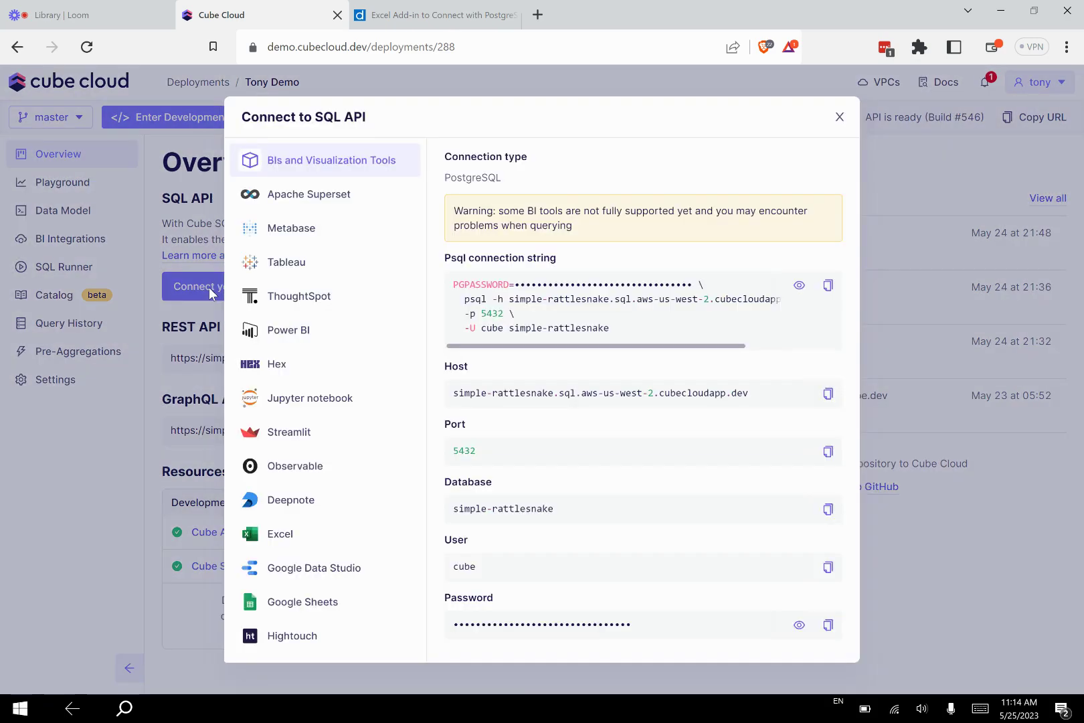
{"action": "left_click", "coordinate": [296, 535]}
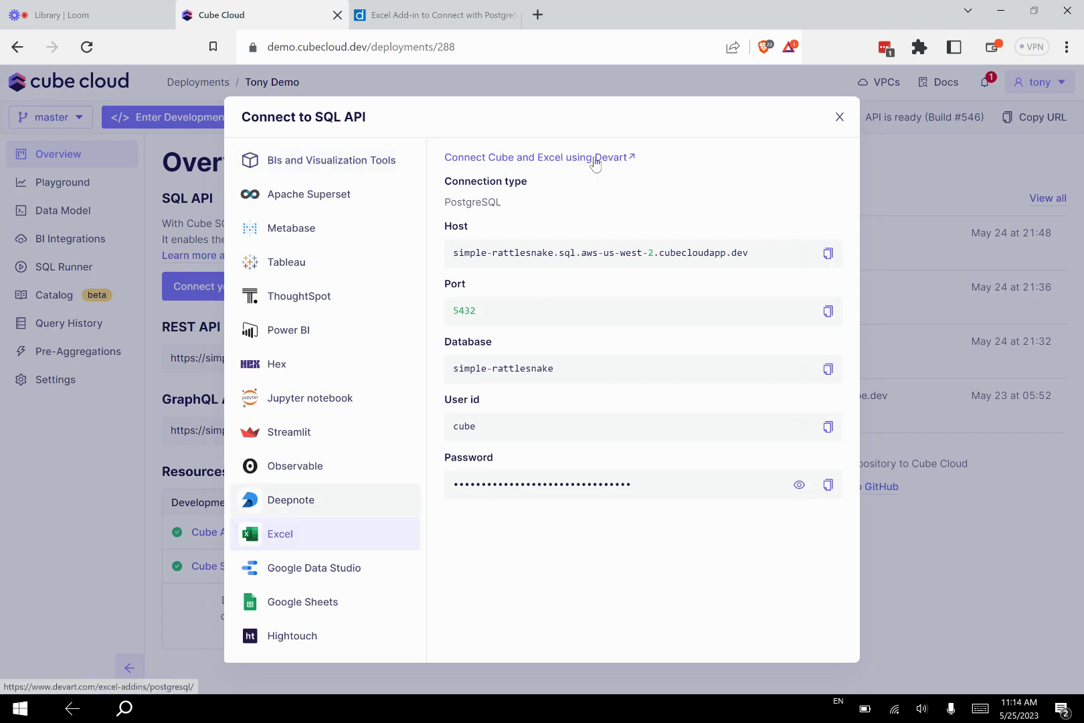
Download and install Devart Excel Add-ins 2.7.940, accepting the license and default location, components and folder
{"action": "left_click", "coordinate": [432, 15]}
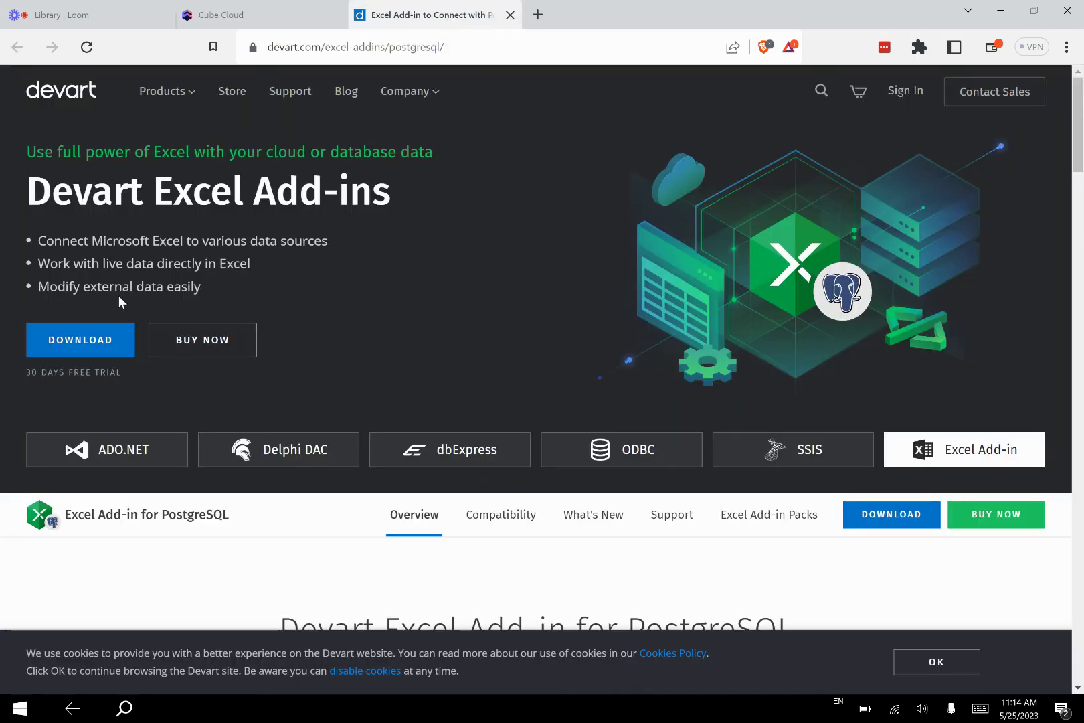
{"action": "left_click", "coordinate": [87, 348]}
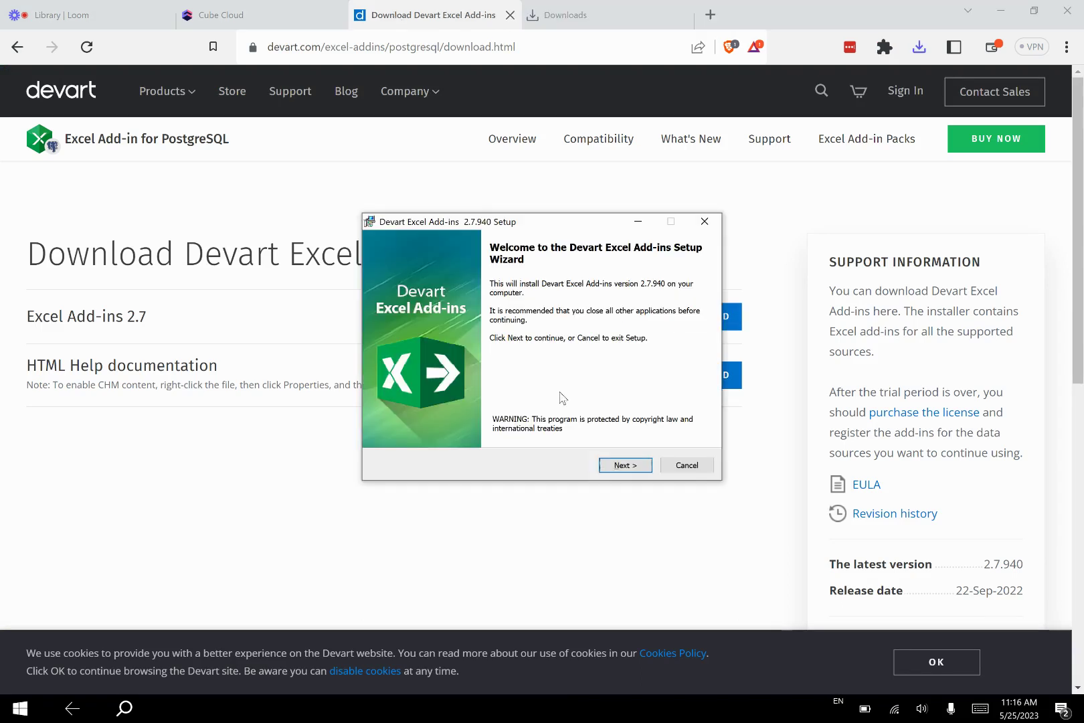
{"action": "left_click", "coordinate": [624, 464]}
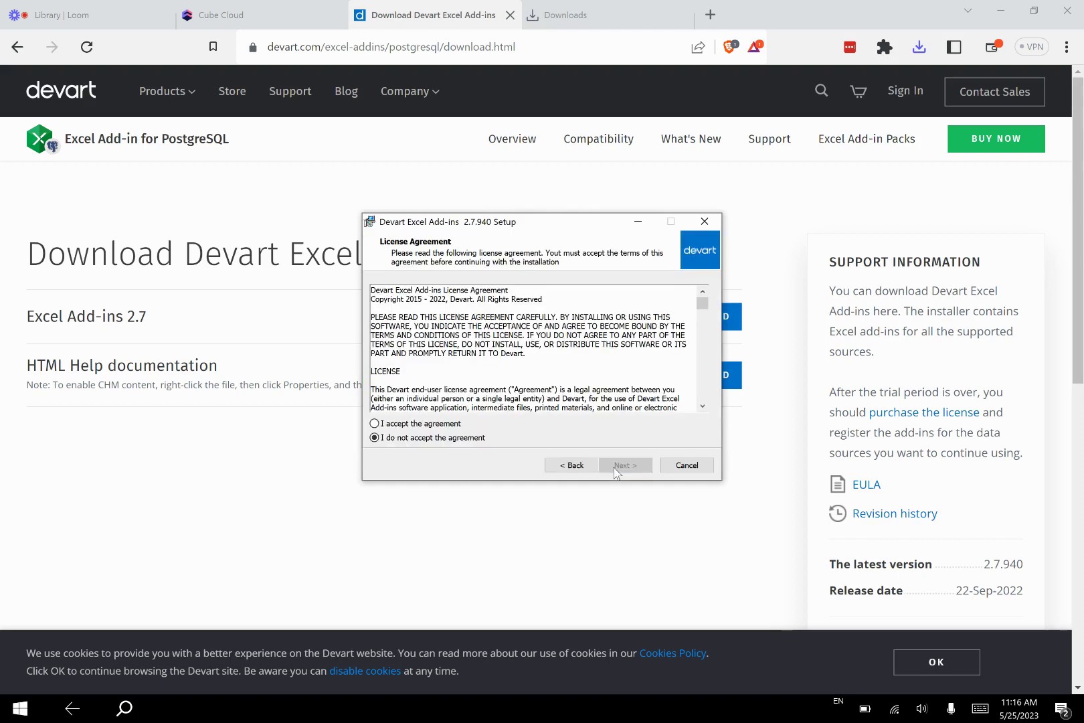
{"action": "left_click", "coordinate": [375, 422]}
{"action": "left_click", "coordinate": [625, 465]}
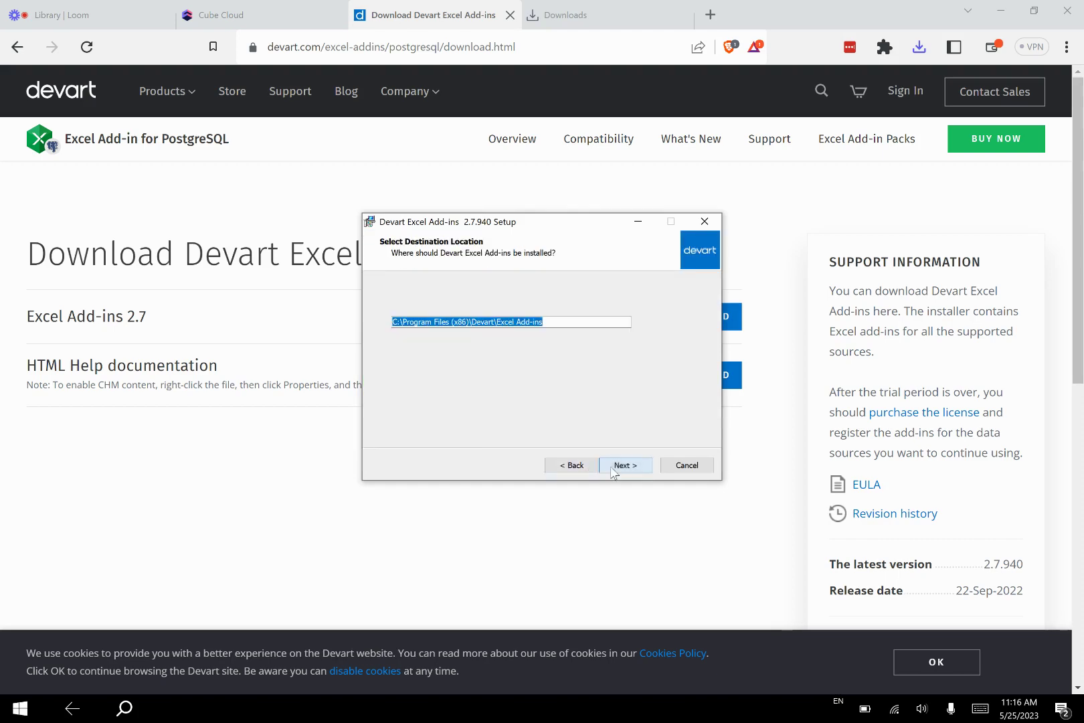
{"action": "left_click", "coordinate": [624, 465]}
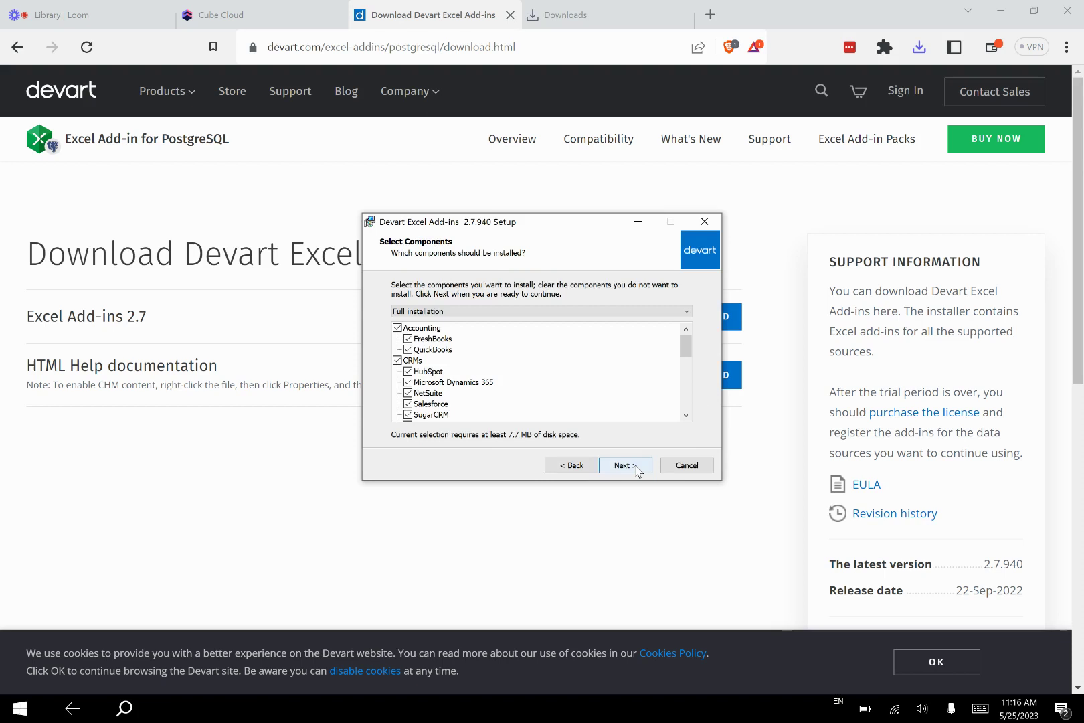
{"action": "left_click", "coordinate": [625, 464]}
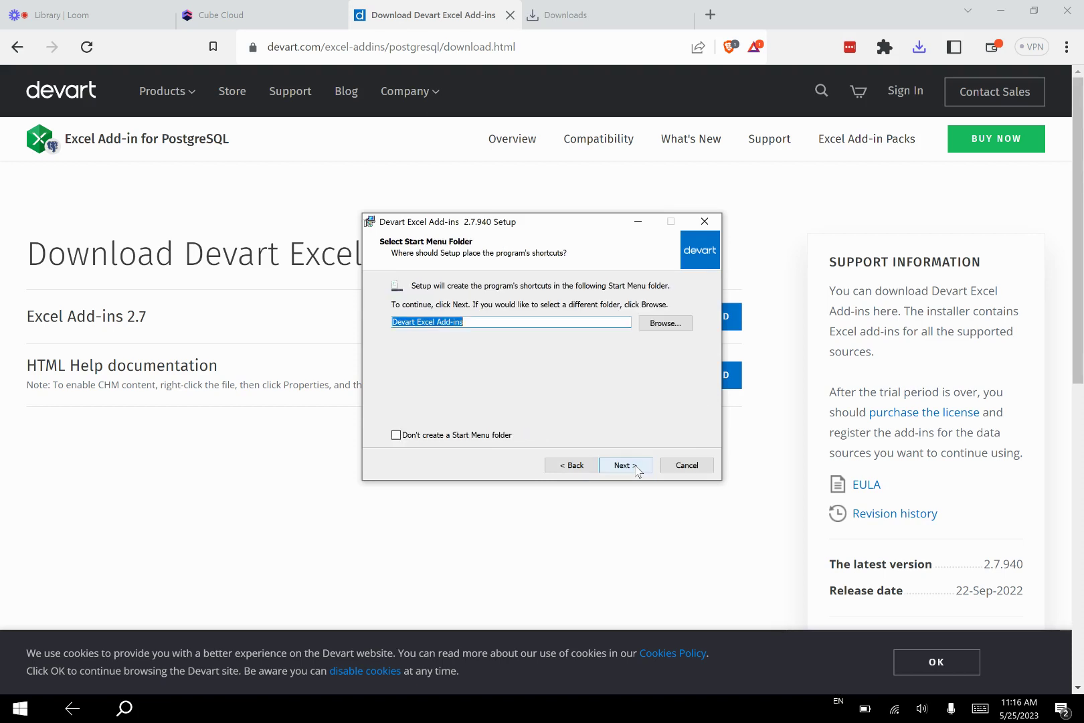
{"action": "left_click", "coordinate": [627, 465]}
{"action": "left_click", "coordinate": [627, 465]}
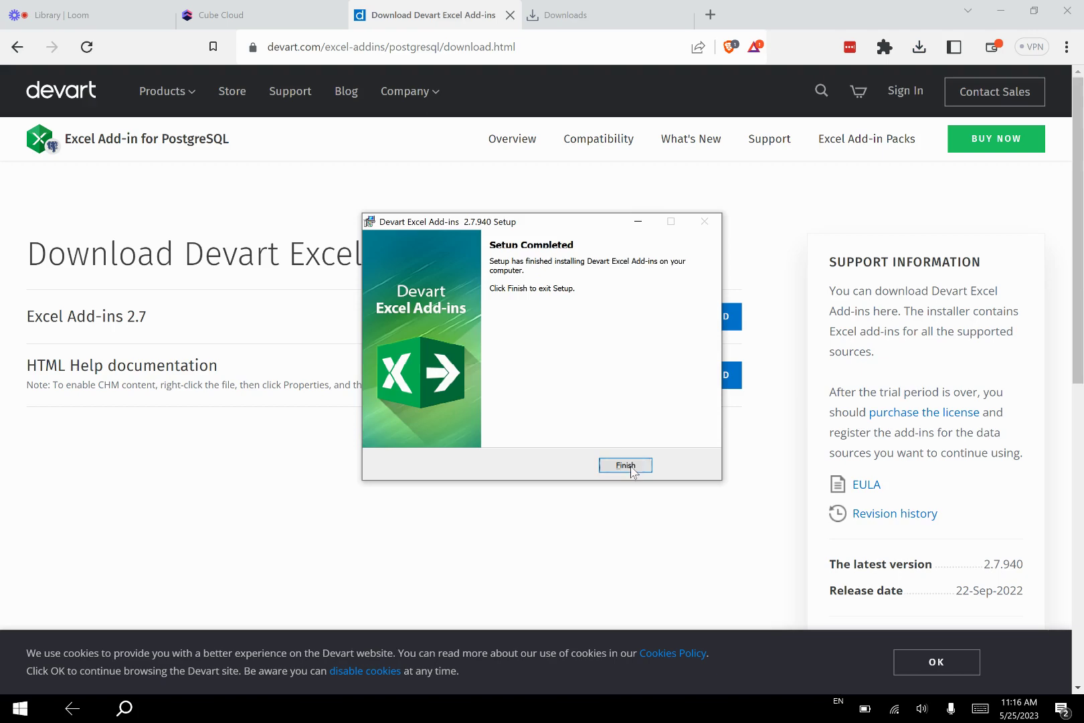
{"action": "left_click", "coordinate": [625, 464]}
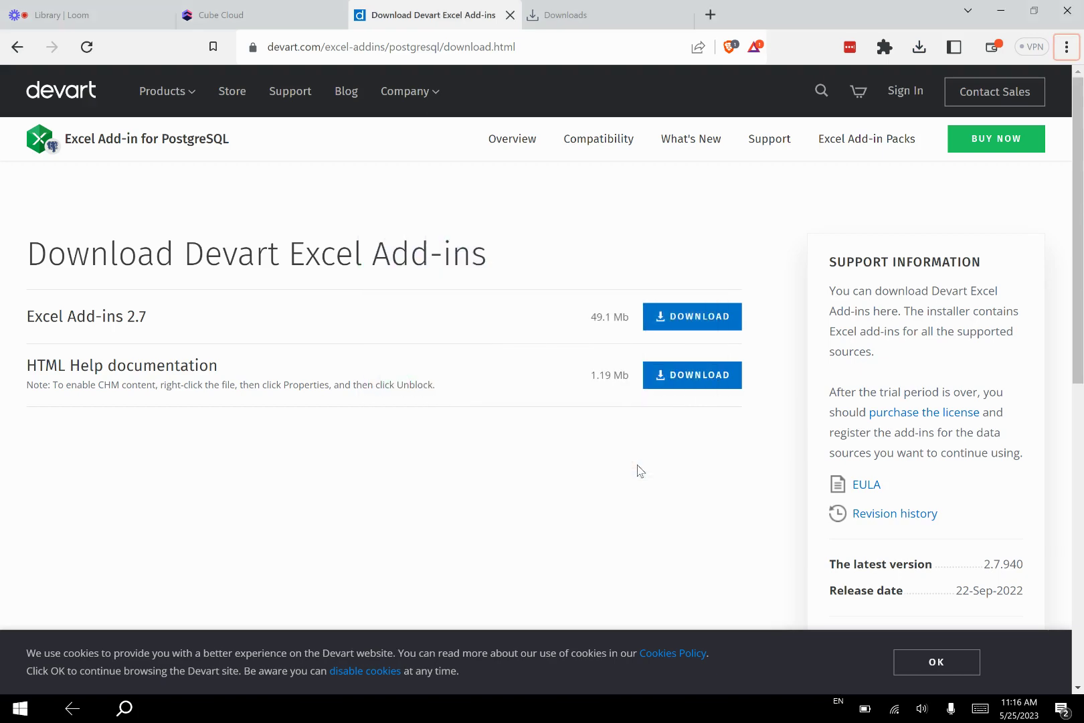
In Excel, start a Devart Get Data import with PostgreSQL database as the data source
{"action": "left_click", "coordinate": [291, 15]}
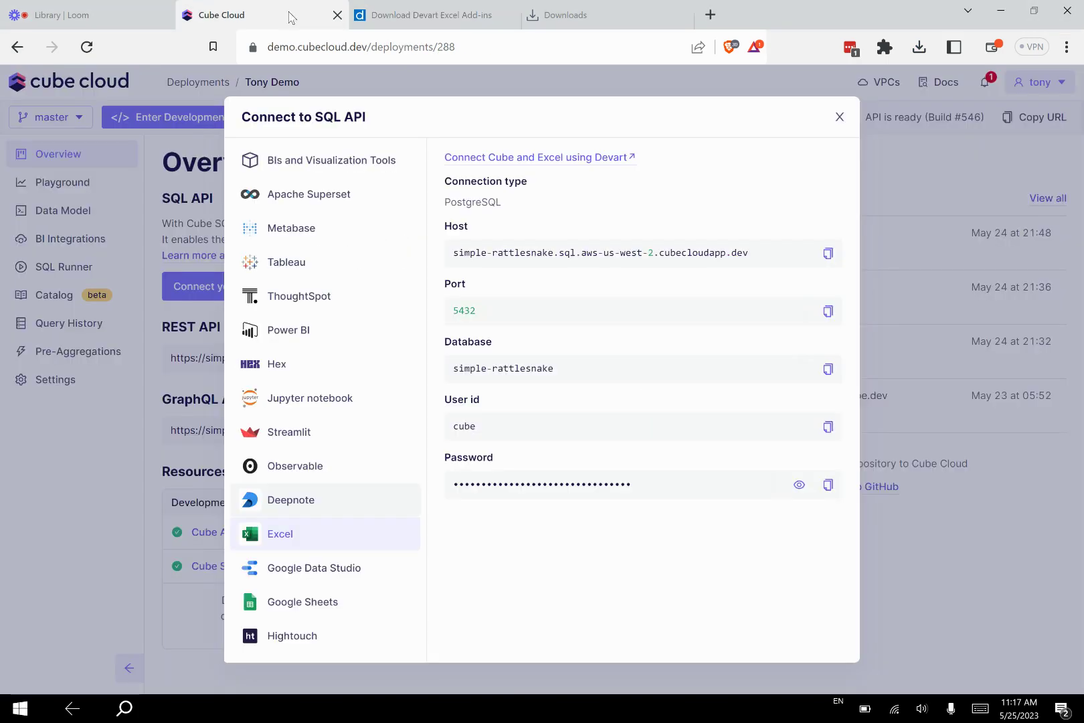
{"action": "key", "text": "alt+Tab"}
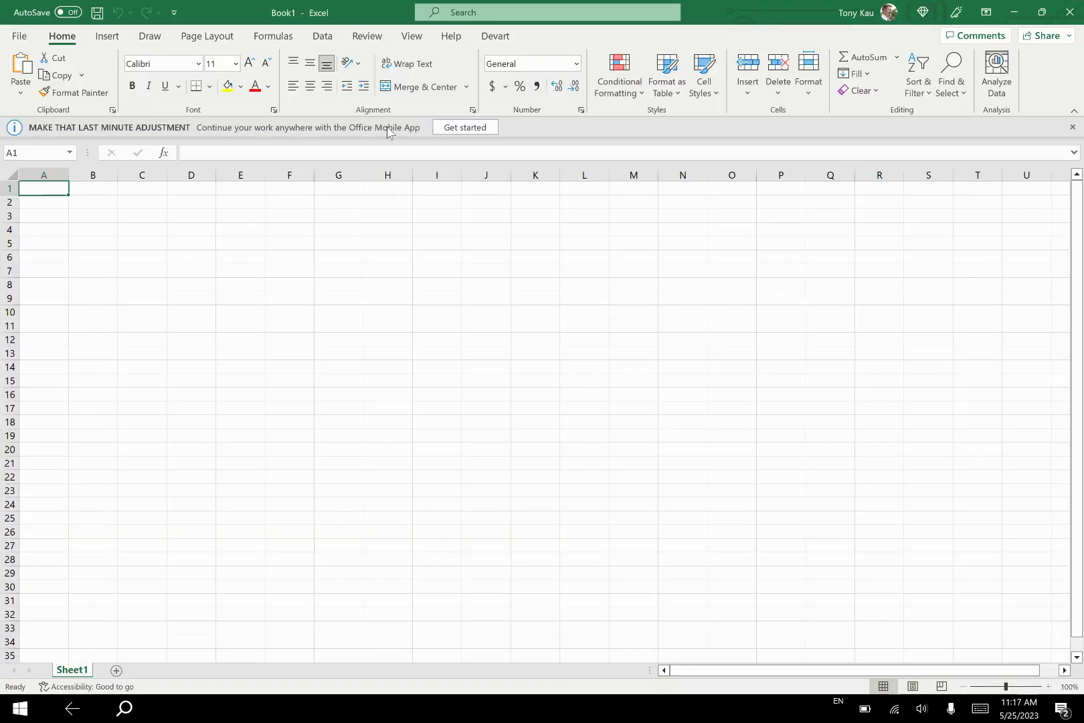
{"action": "left_click", "coordinate": [497, 36]}
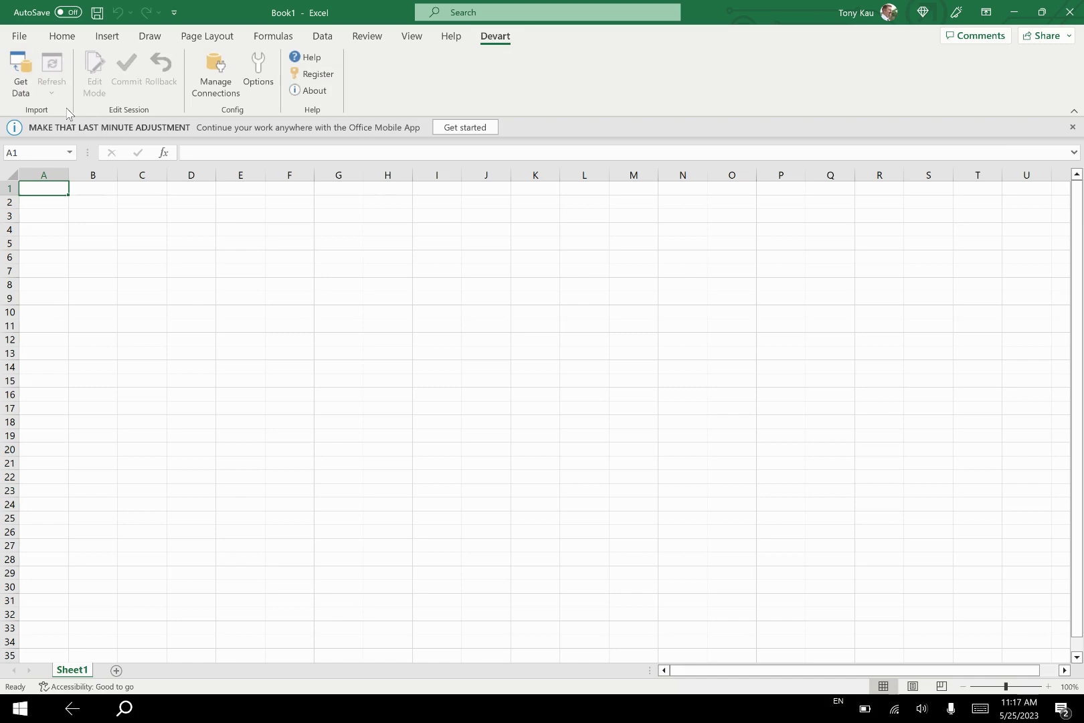
{"action": "left_click", "coordinate": [19, 84]}
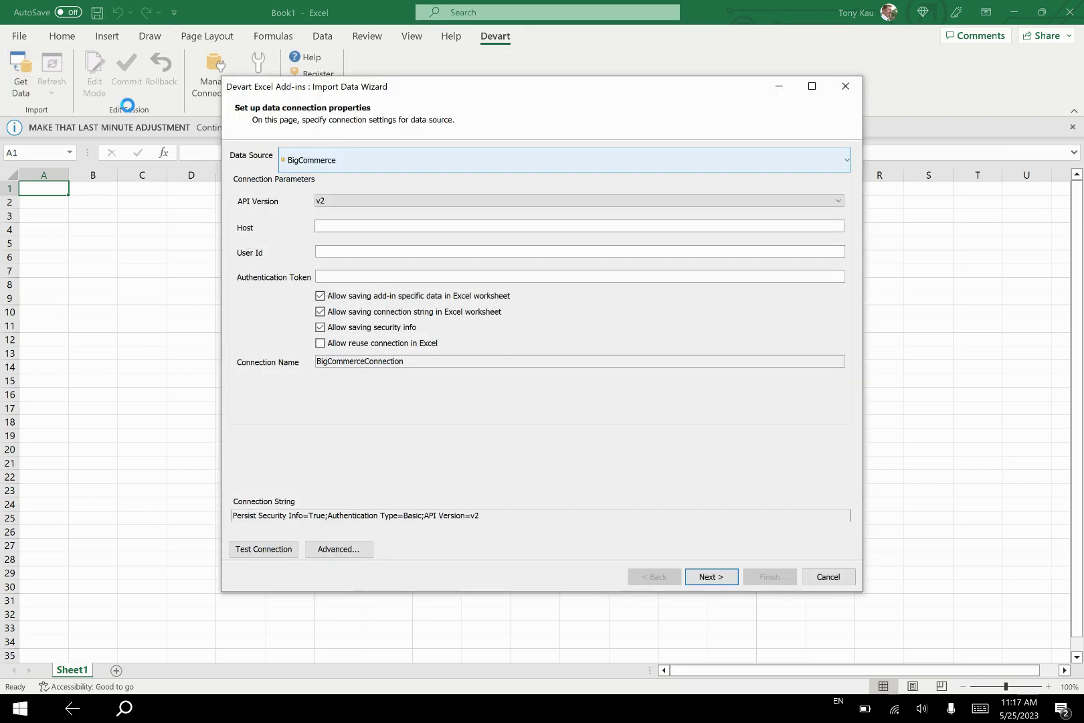
{"action": "left_click", "coordinate": [364, 160]}
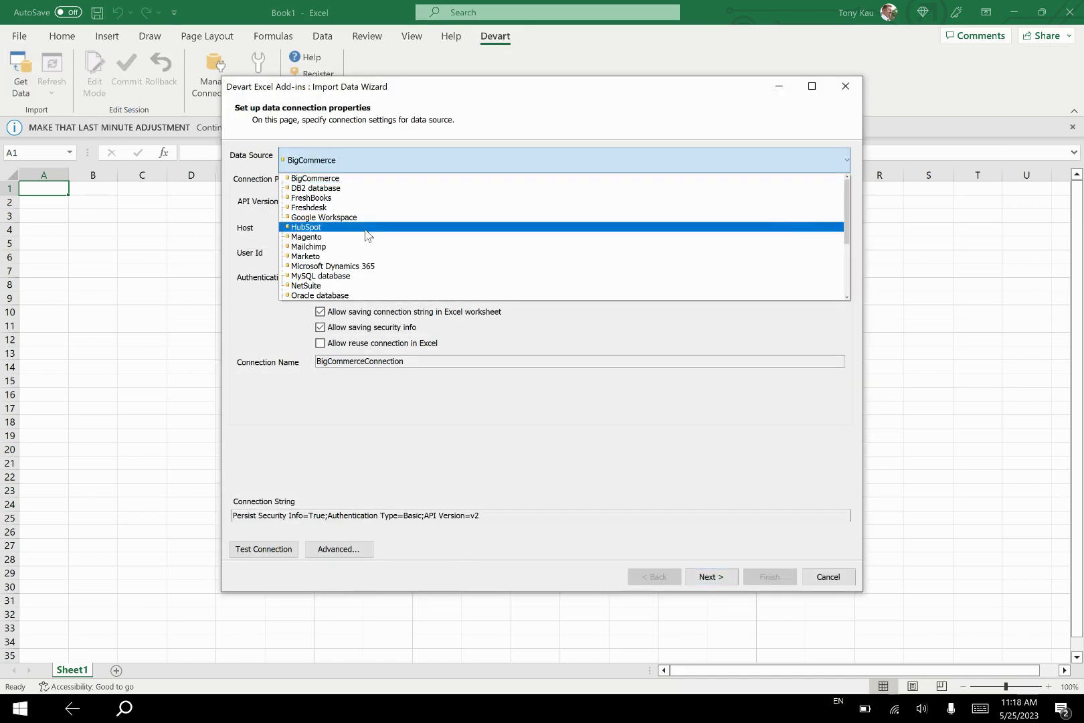
{"action": "key", "text": "p"}
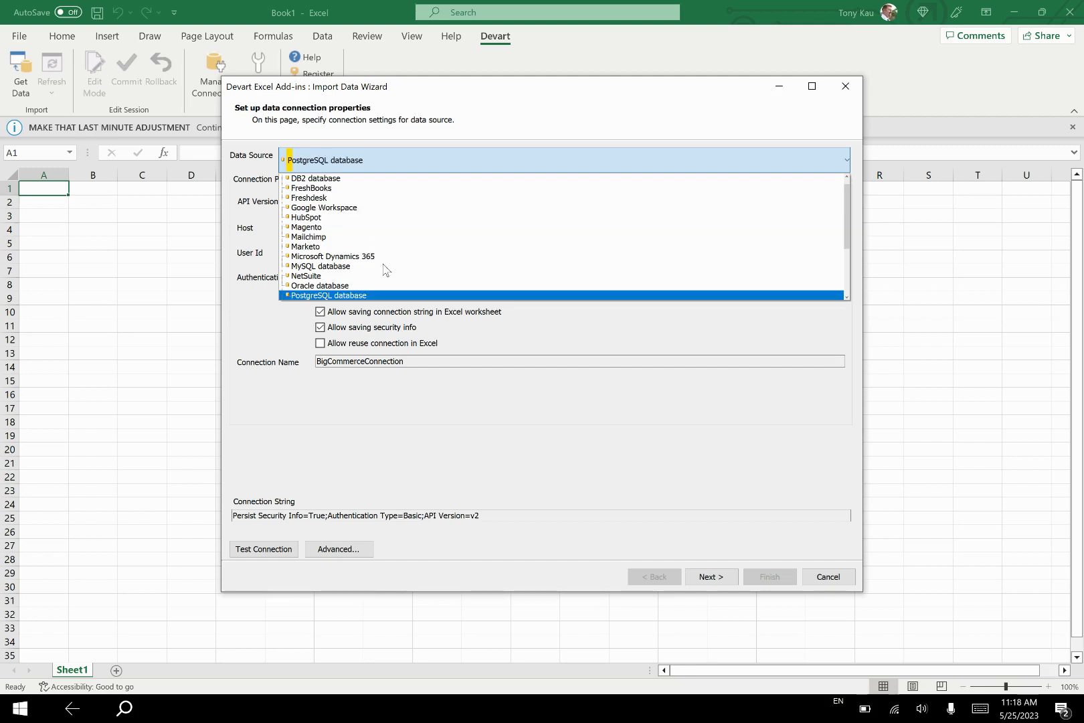
{"action": "key", "text": "Return"}
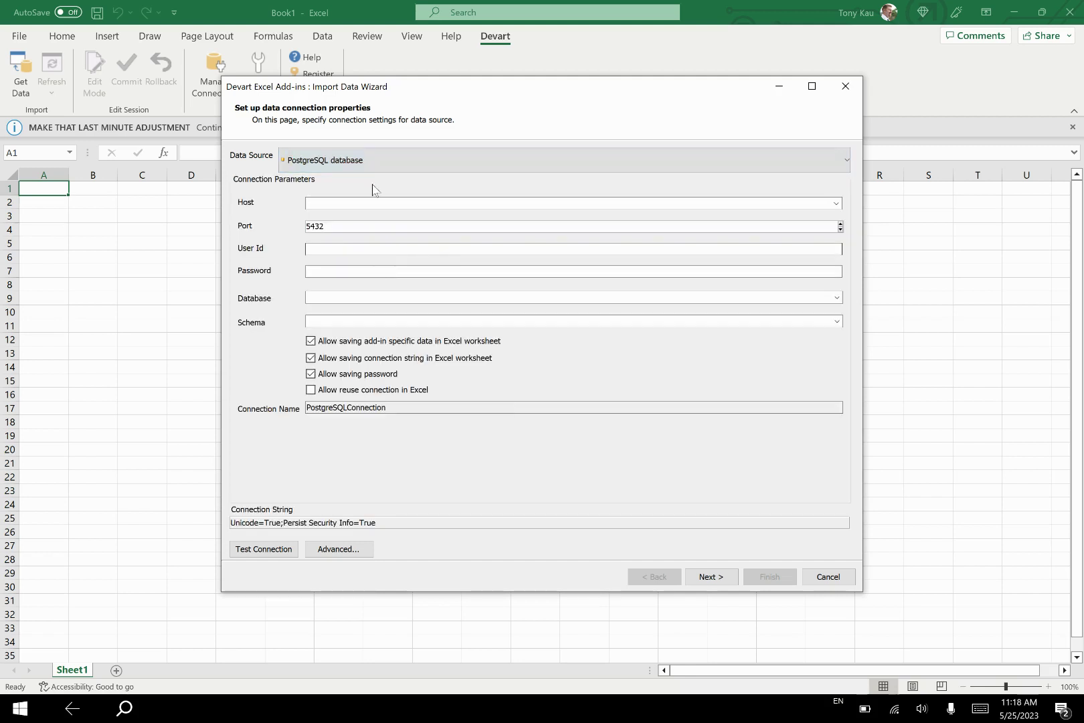
Copy the Cube Cloud host address into the wizard's Host field
{"action": "left_click", "coordinate": [388, 202]}
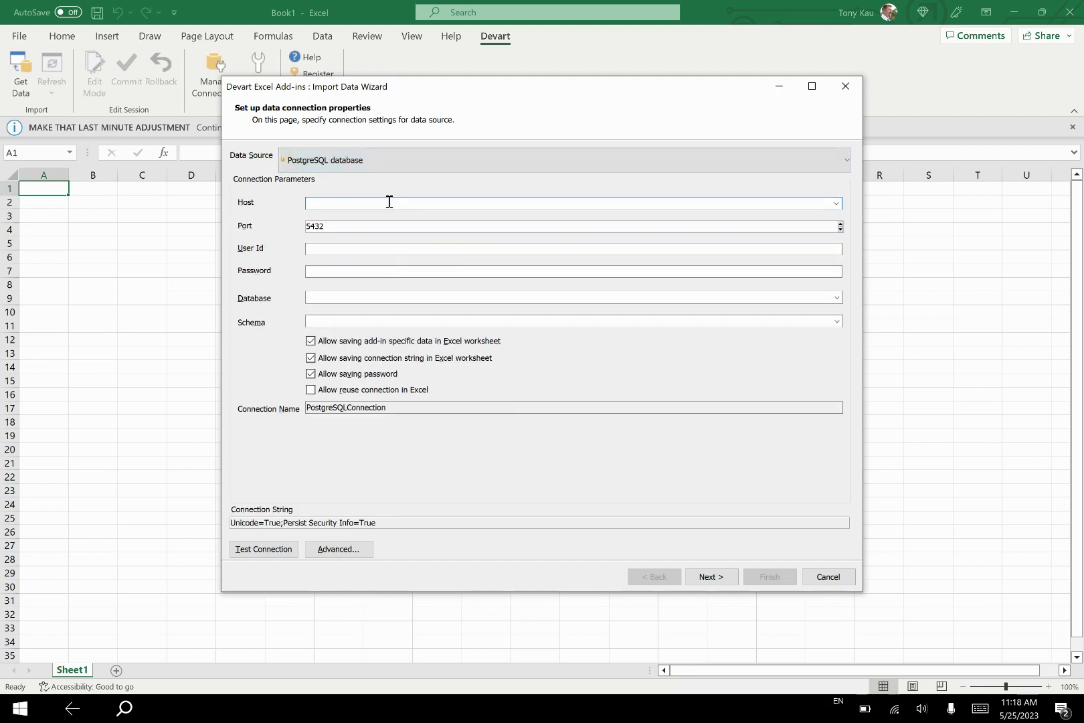
{"action": "key", "text": "alt+Tab"}
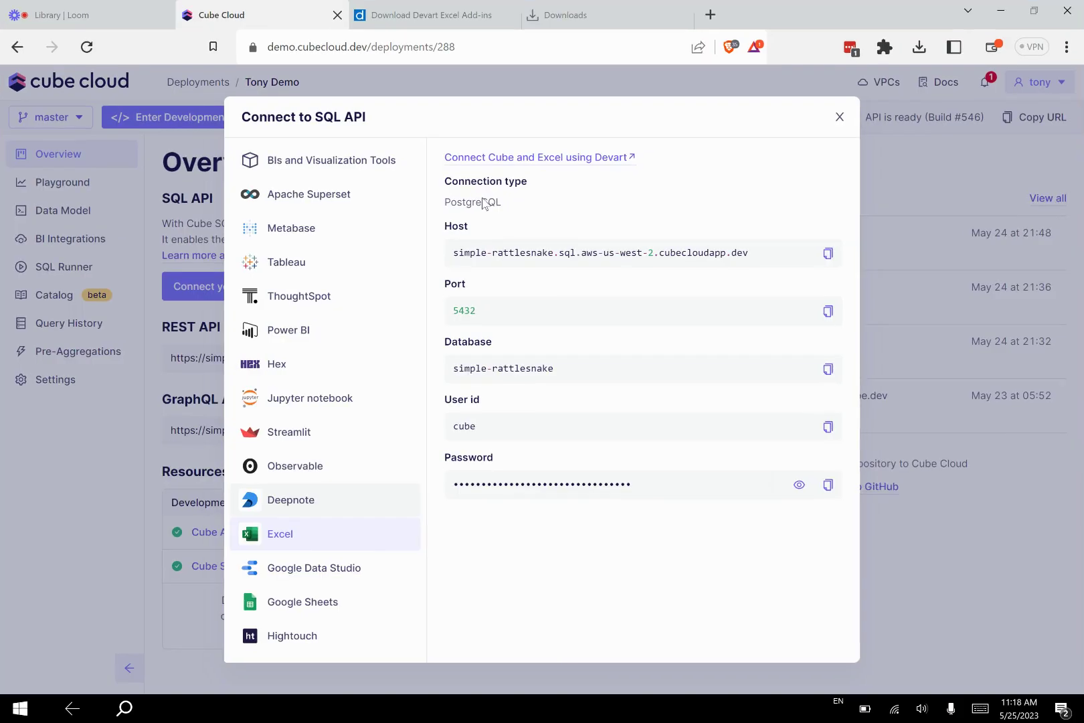
{"action": "left_click", "coordinate": [828, 253]}
{"action": "key", "text": "alt+Tab"}
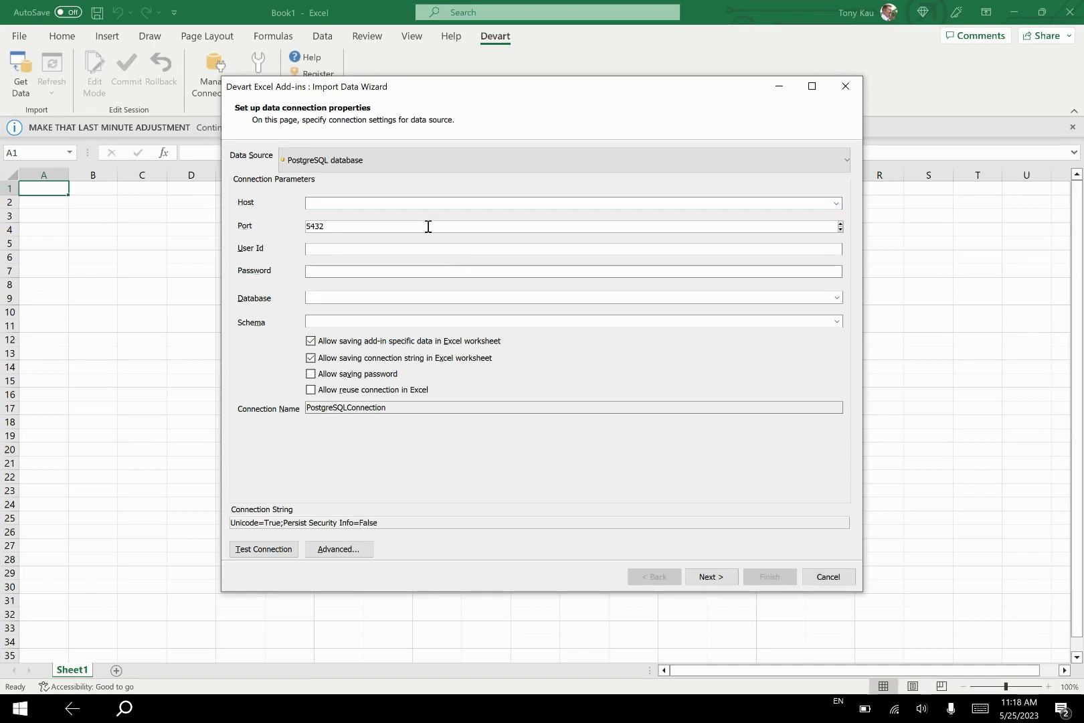
{"action": "key", "text": "super"}
{"action": "left_click", "coordinate": [428, 226]}
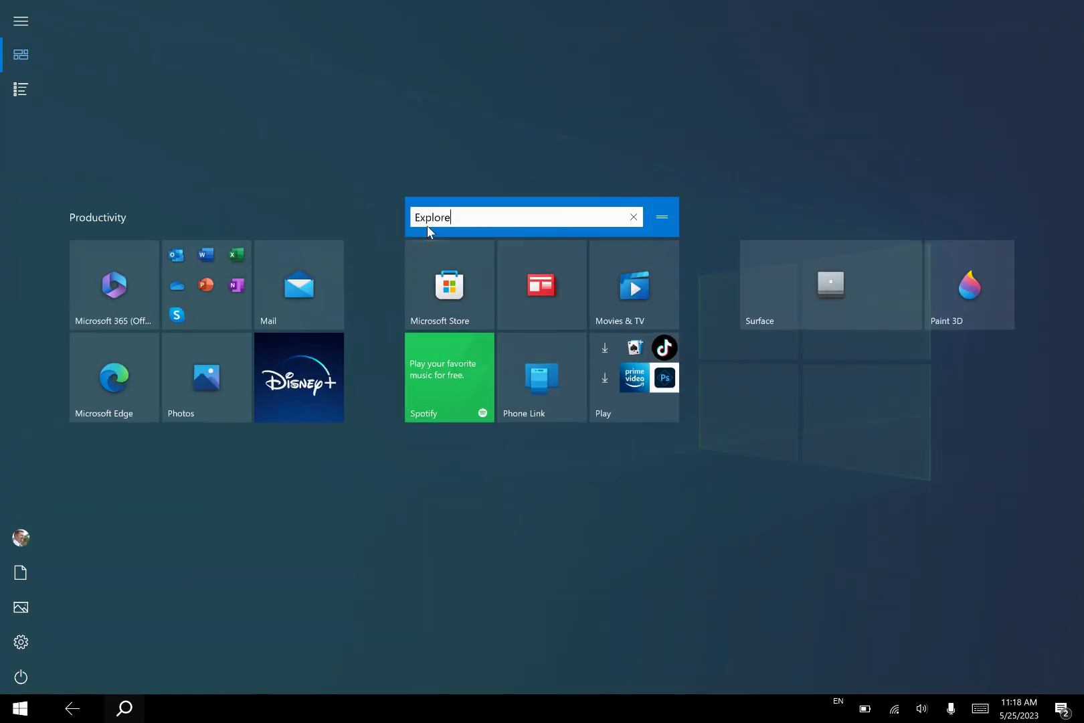
{"action": "key", "text": "Escape"}
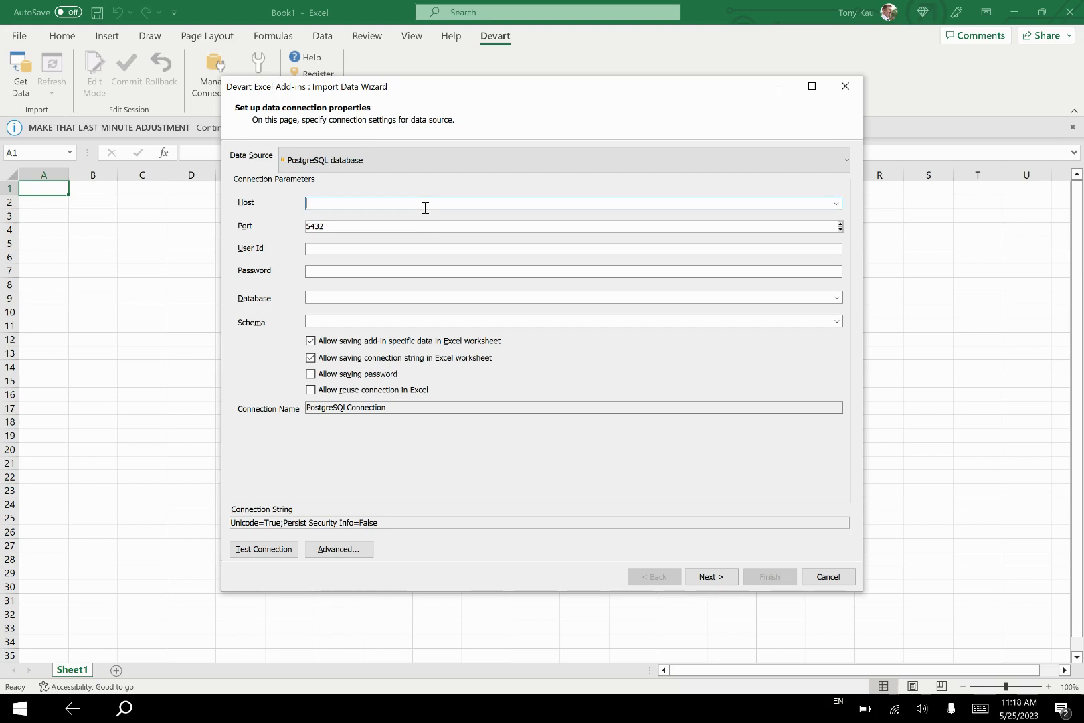
{"action": "key", "text": "ctrl+v"}
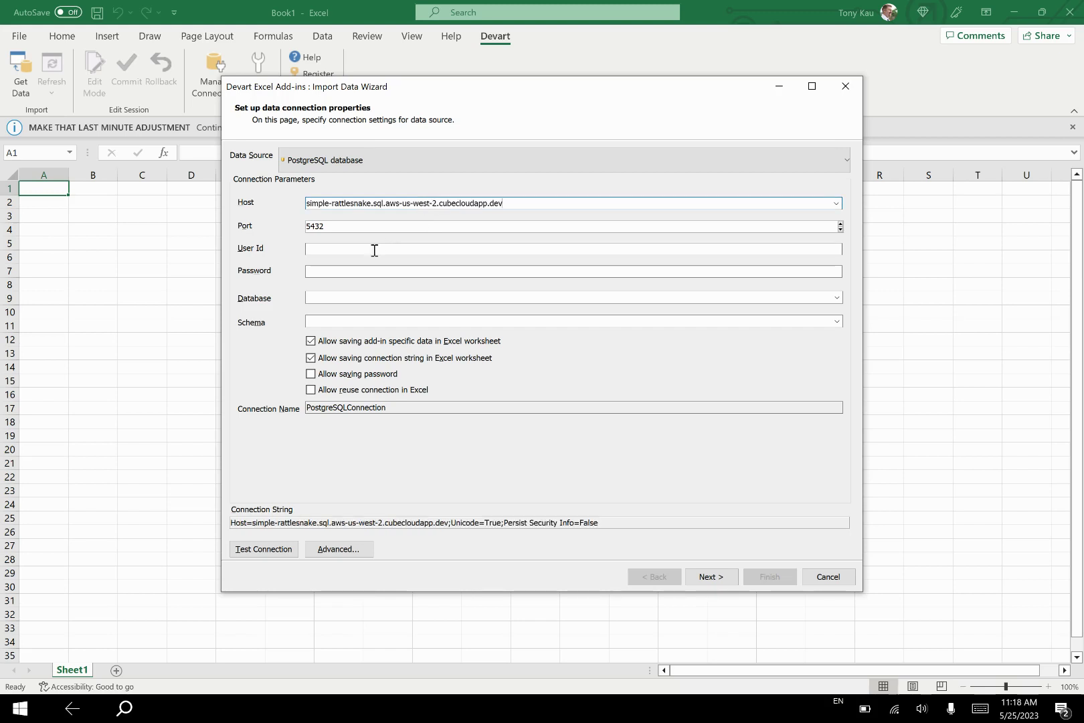
Enter user id cube and paste the password copied from Cube Cloud
{"action": "left_click", "coordinate": [366, 252]}
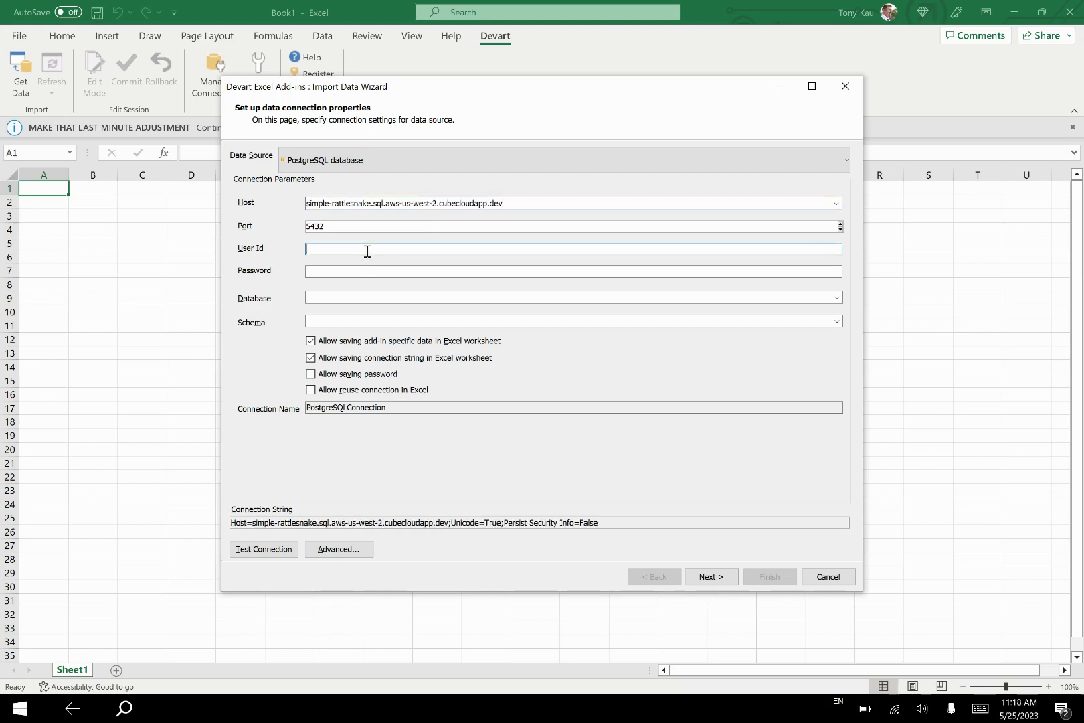
{"action": "type", "text": "cube"}
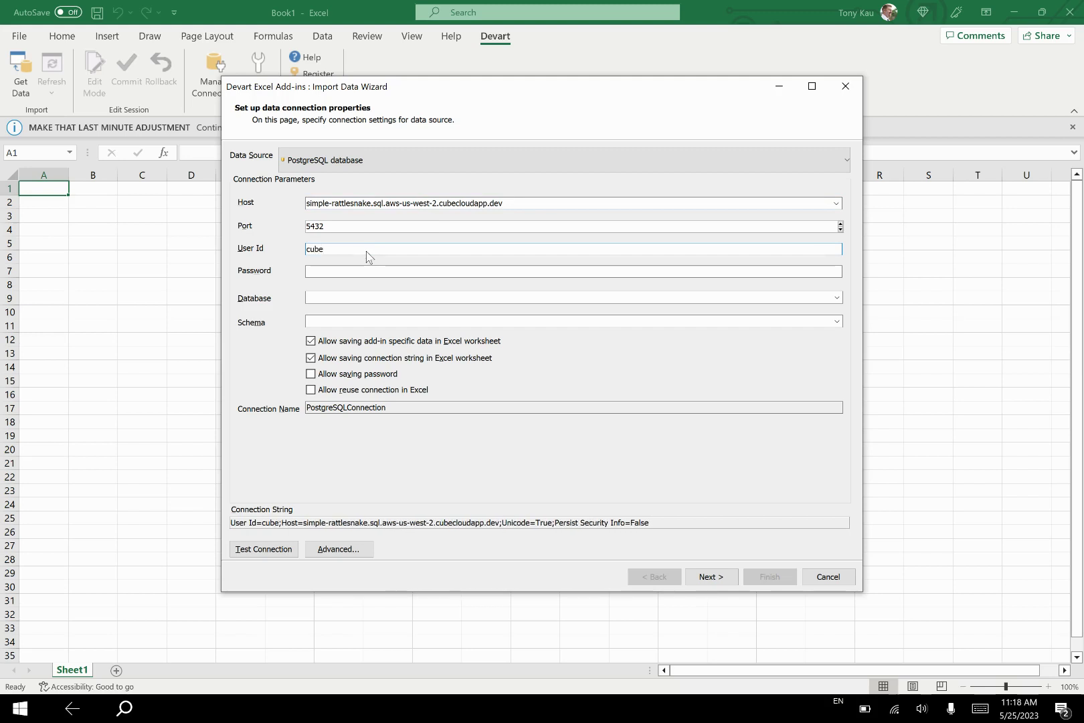
{"action": "key", "text": "Tab"}
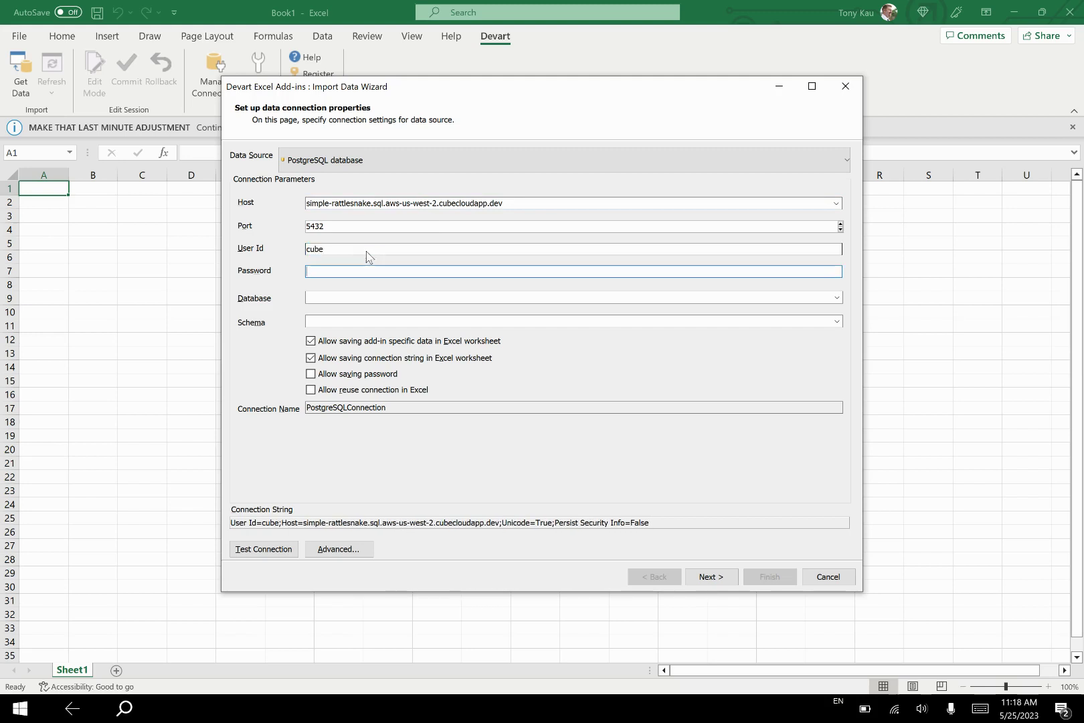
{"action": "key", "text": "alt+Tab"}
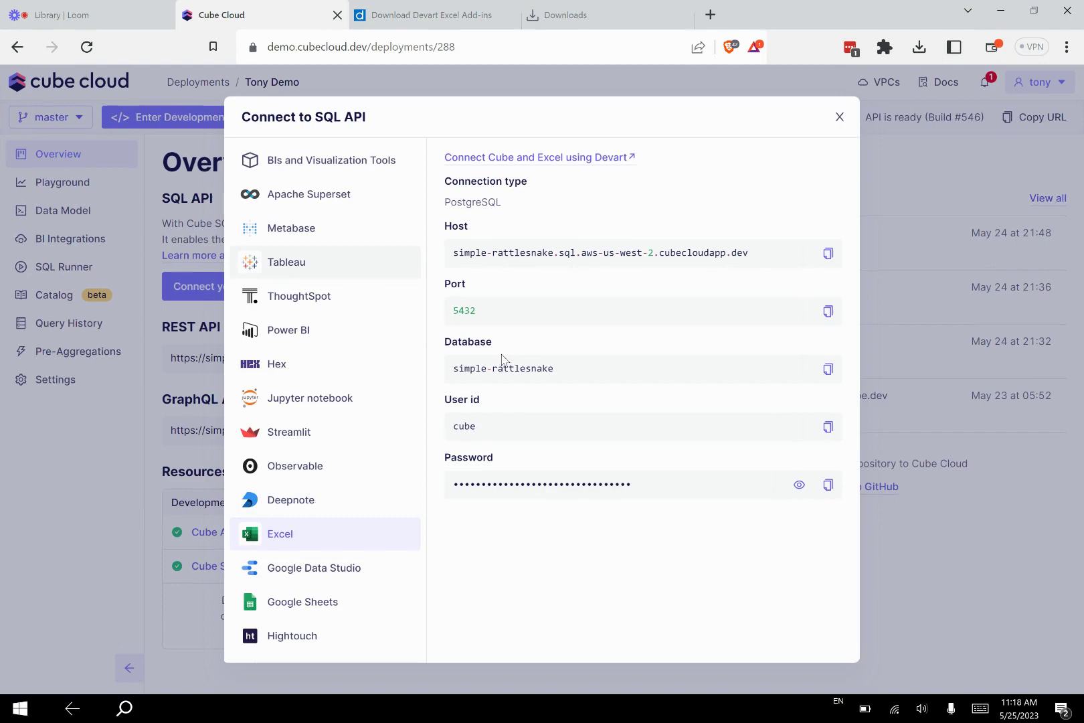
{"action": "left_click", "coordinate": [828, 485]}
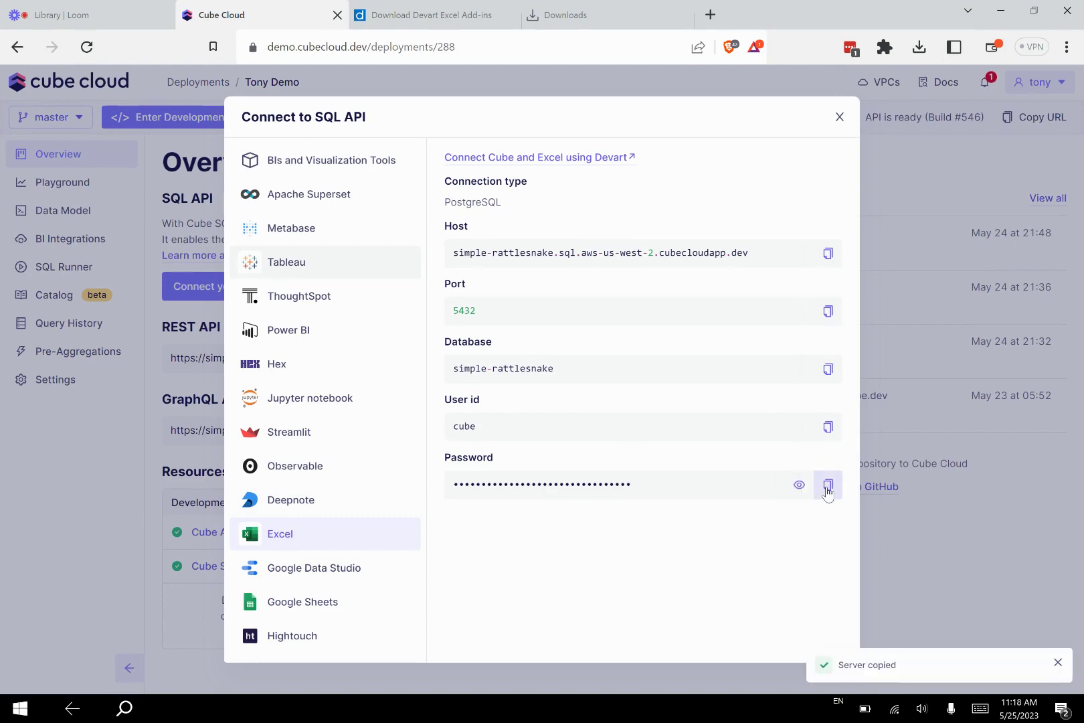
{"action": "key", "text": "alt+Tab"}
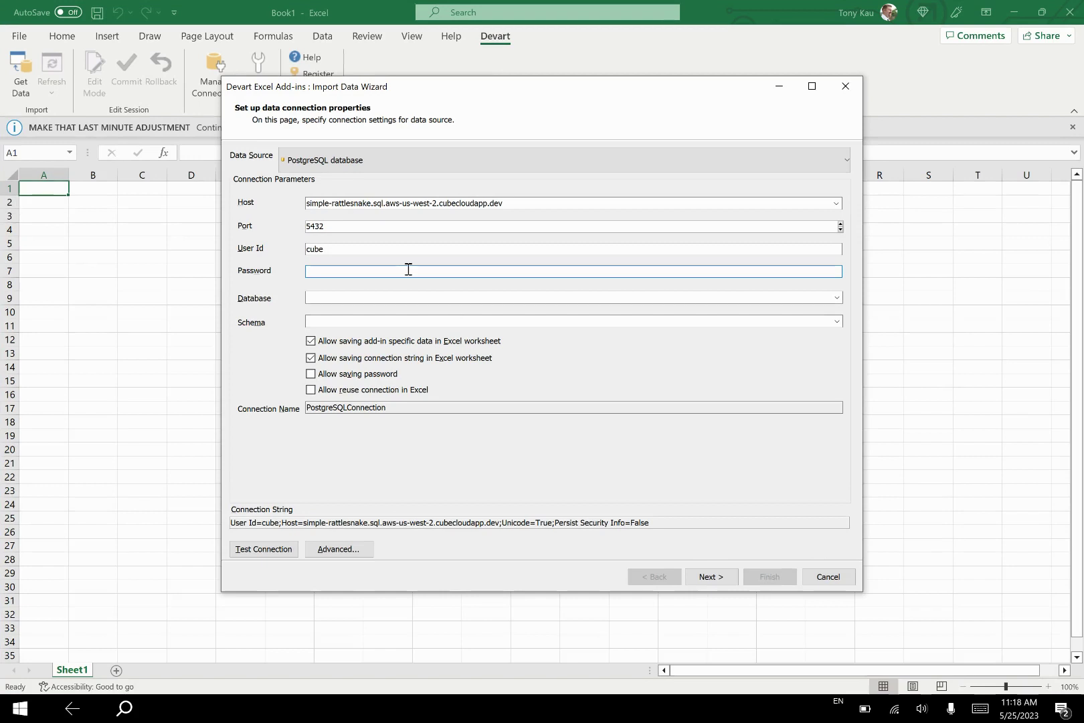
{"action": "key", "text": "ctrl+v"}
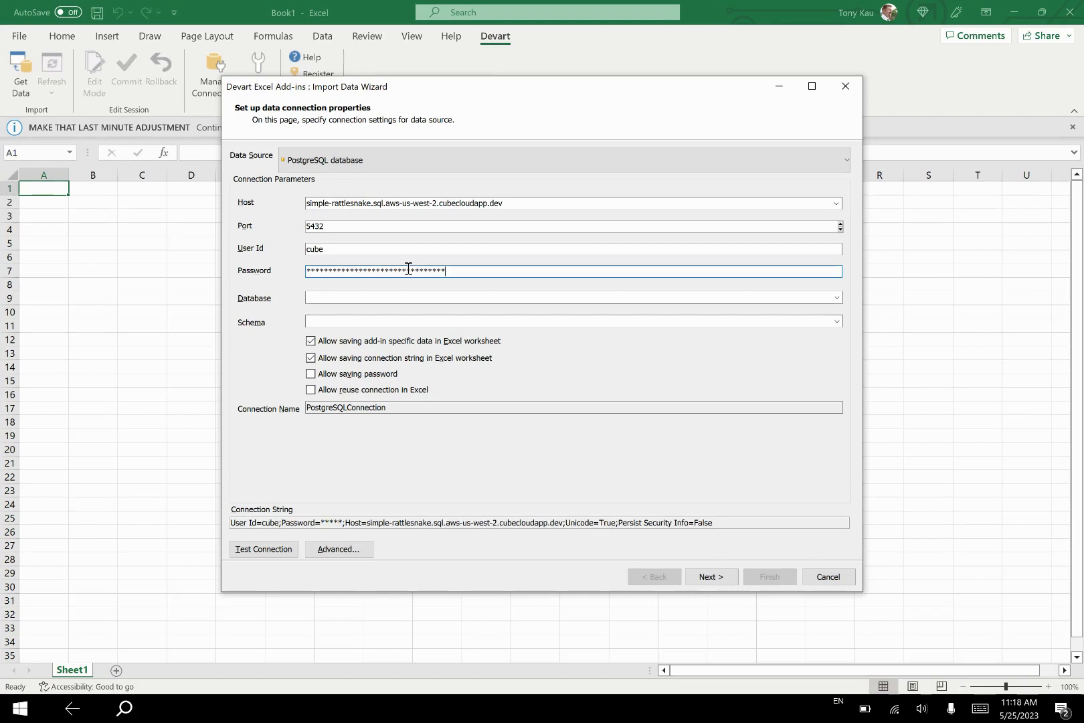
Copy the database name simple-rattlesnake from Cube Cloud into the wizard's Database field
{"action": "left_click", "coordinate": [420, 297]}
{"action": "key", "text": "alt+Tab"}
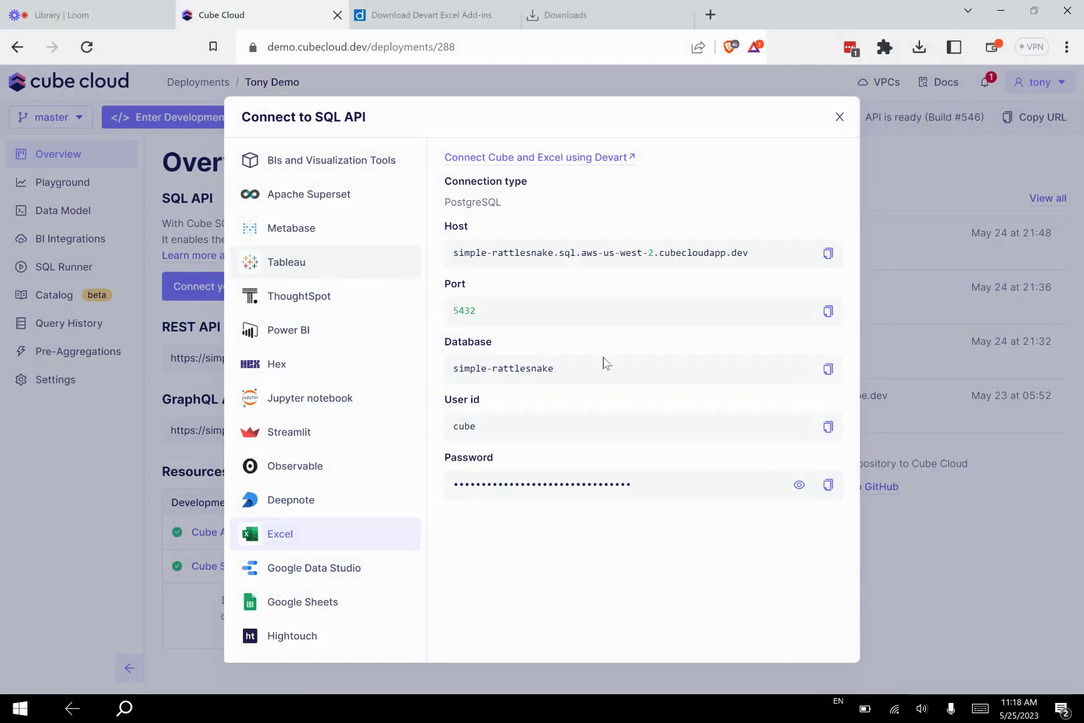
{"action": "left_click", "coordinate": [829, 369]}
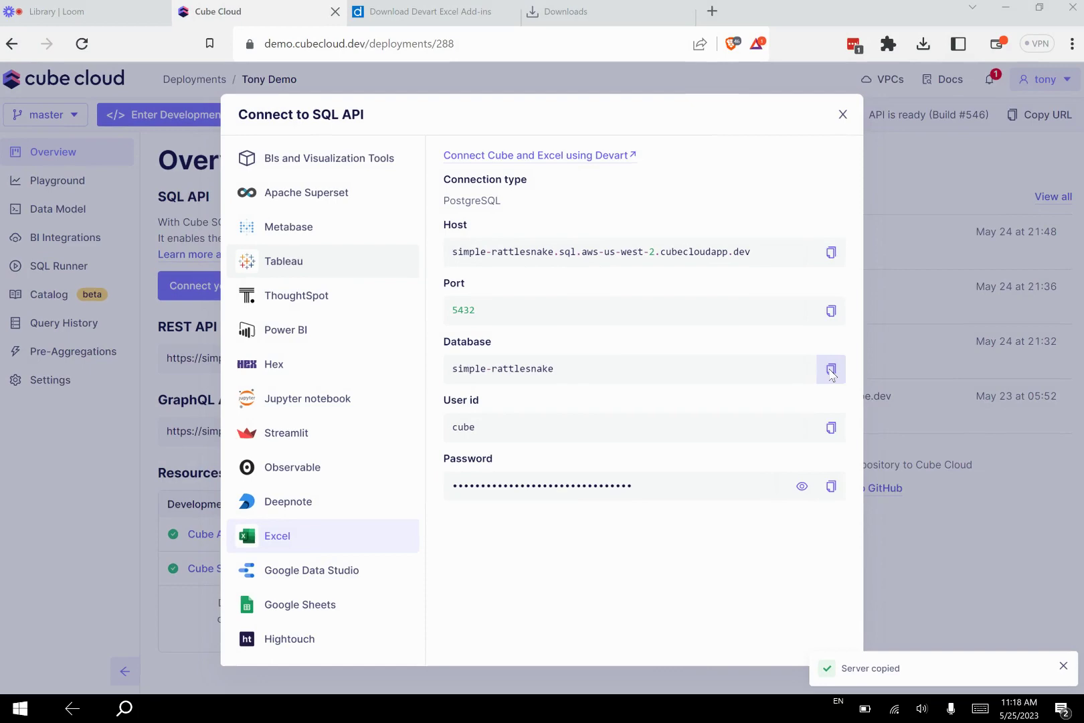
{"action": "key", "text": "alt+Tab"}
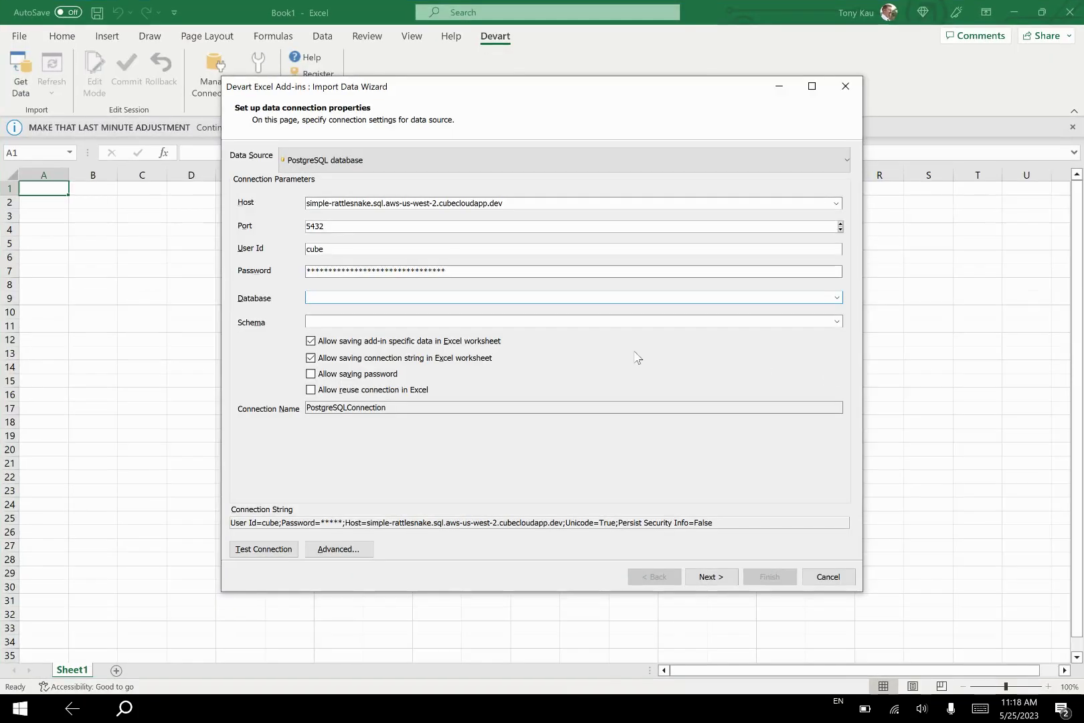
{"action": "key", "text": "ctrl+v"}
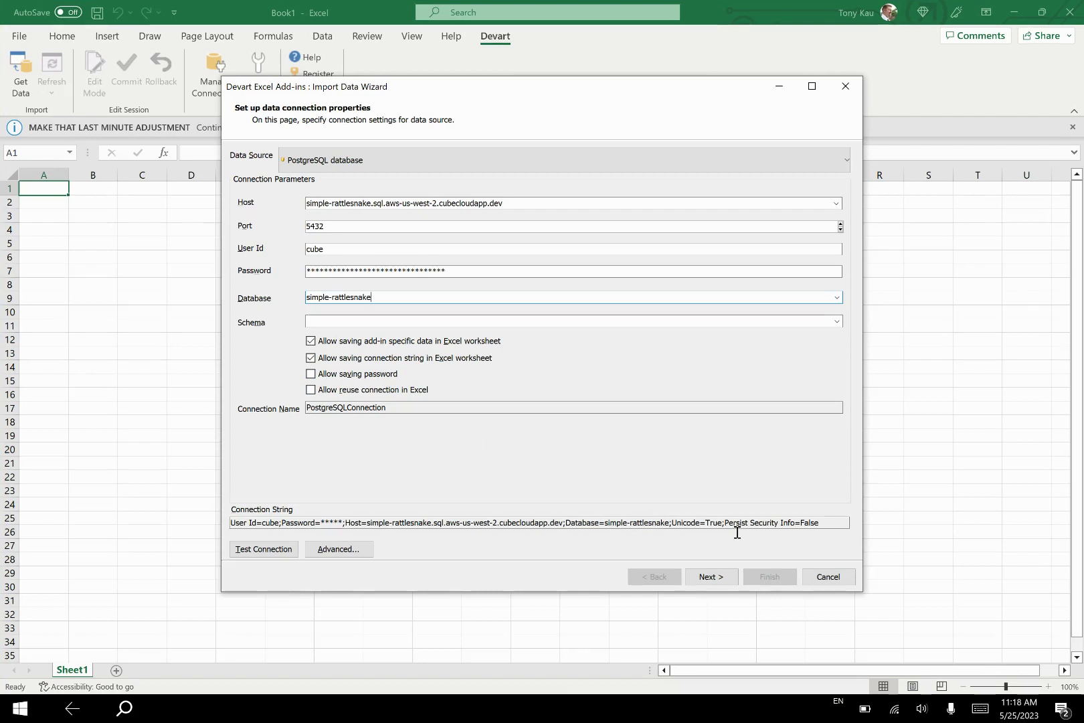
Test the Cube Cloud connection, dismiss the success message, and continue to data object selection
{"action": "left_click", "coordinate": [271, 550]}
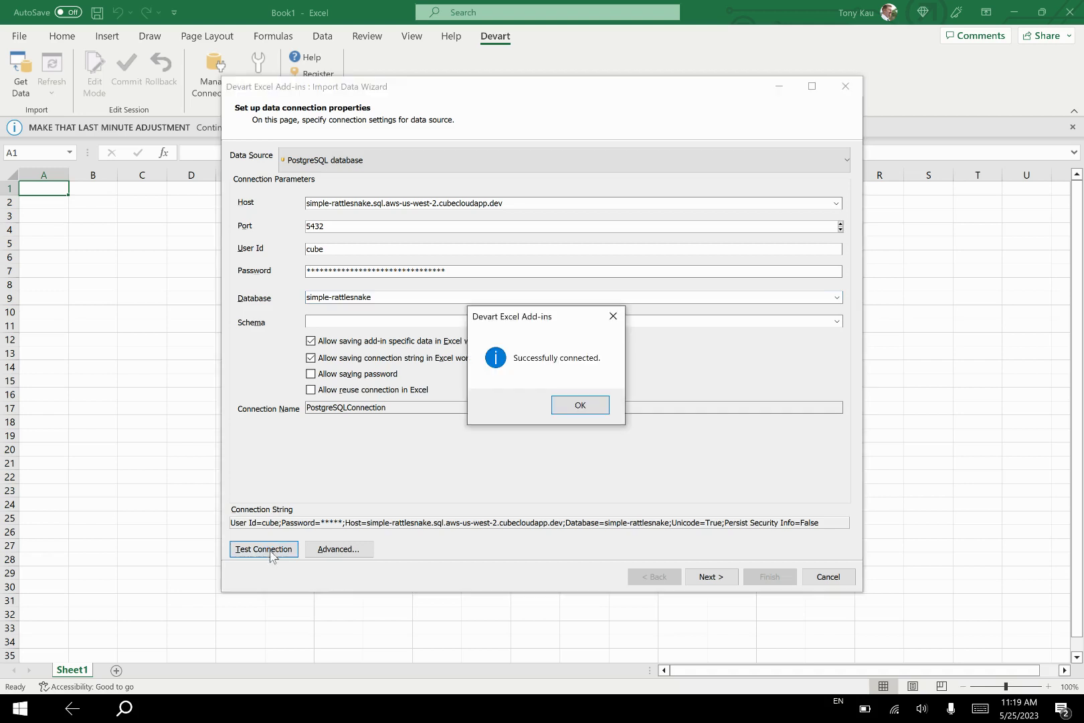
{"action": "left_click", "coordinate": [589, 409]}
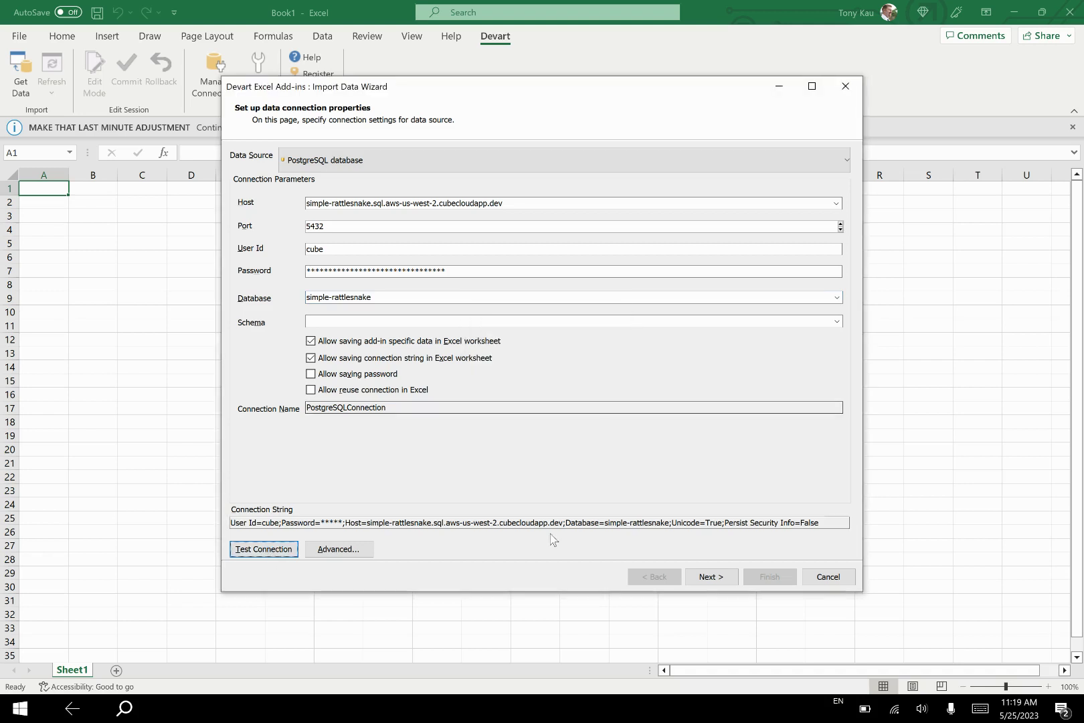
{"action": "left_click", "coordinate": [711, 576]}
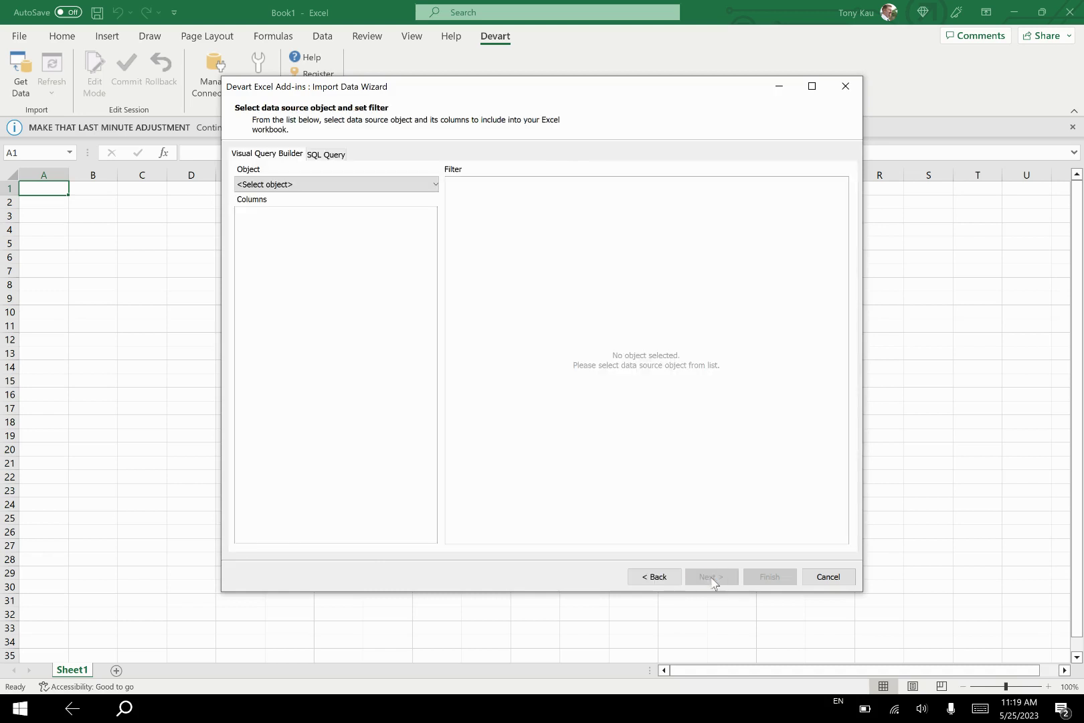
Enter the SQL query 'select * from sales' and preview its first ten rows
{"action": "left_click", "coordinate": [326, 155]}
{"action": "left_click", "coordinate": [292, 195]}
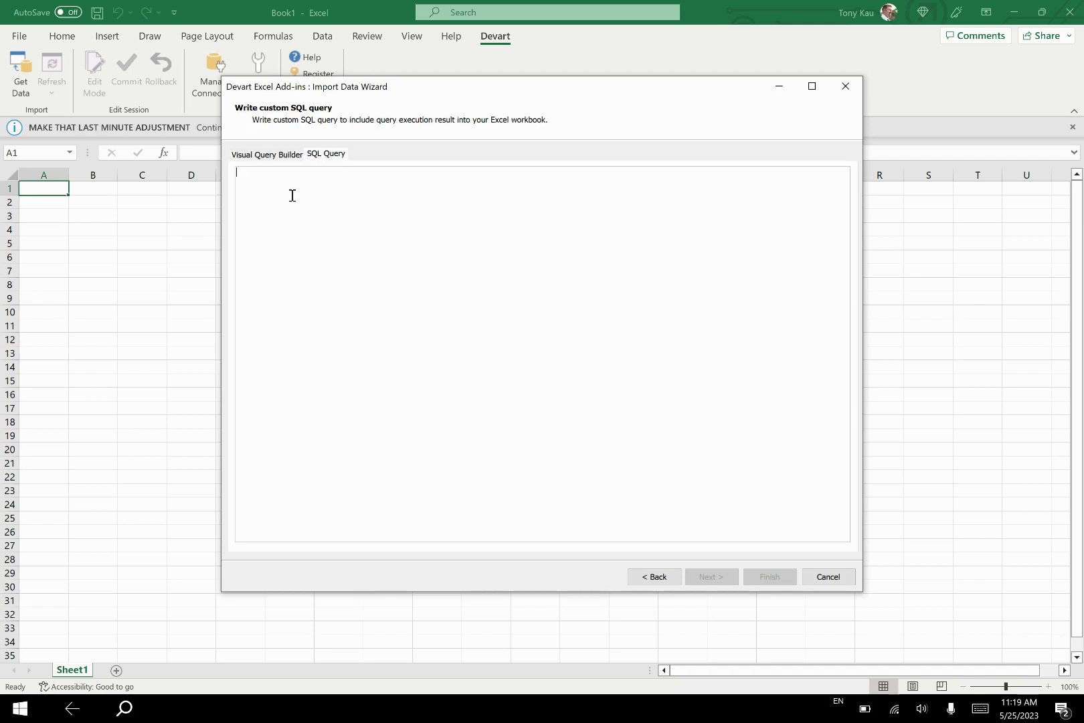
{"action": "type", "text": "se"}
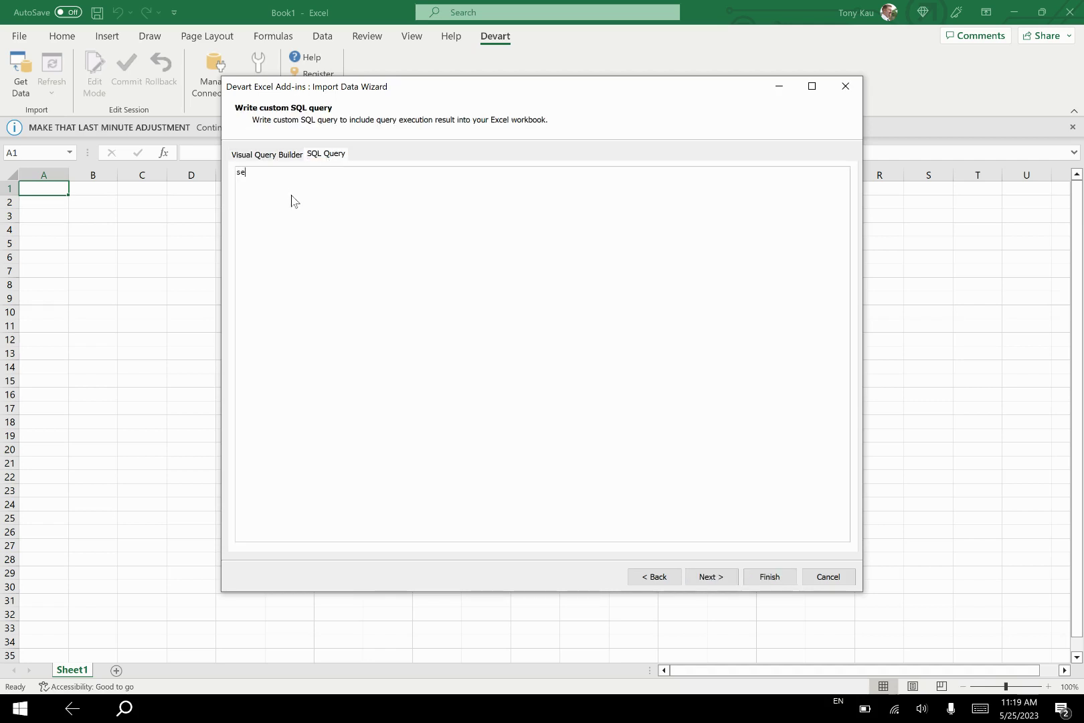
{"action": "type", "text": "lect * "}
{"action": "type", "text": "from sales"}
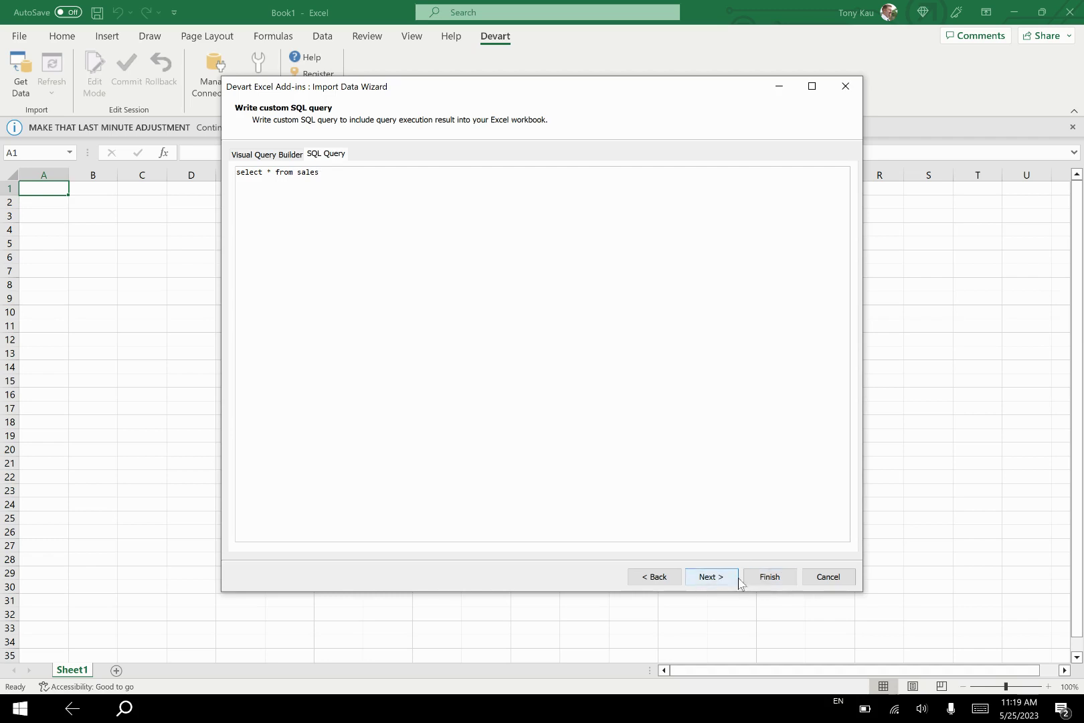
{"action": "left_click", "coordinate": [726, 576]}
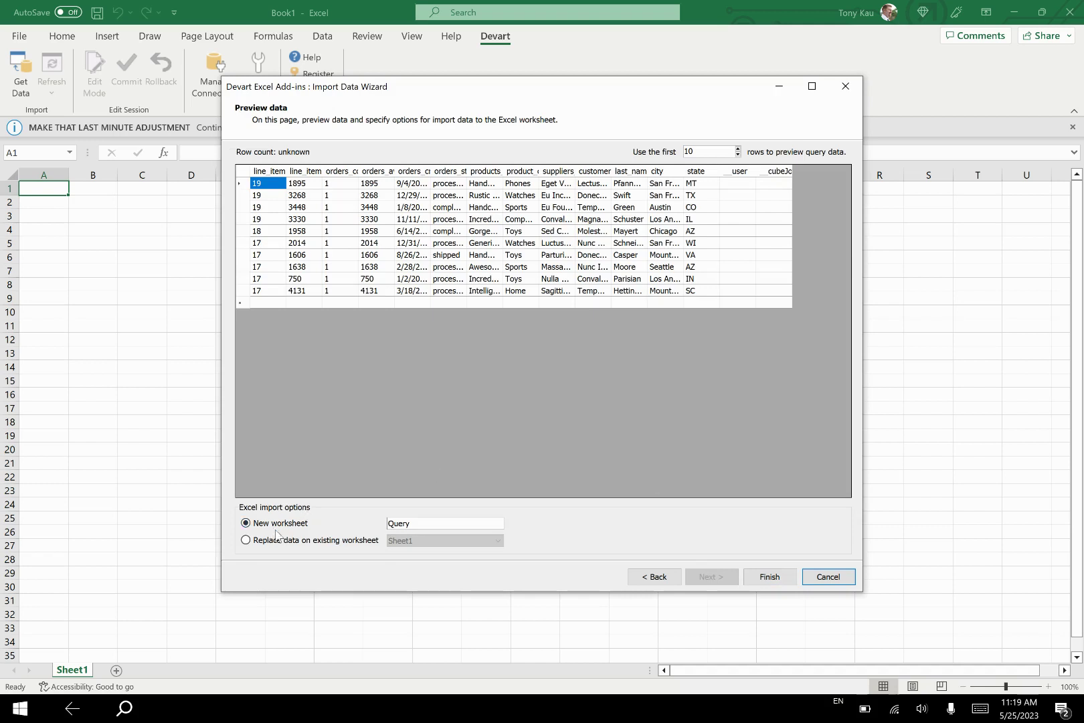
Finish the import with a new worksheet named Query as the destination
{"action": "left_click", "coordinate": [391, 523]}
{"action": "left_click", "coordinate": [769, 576]}
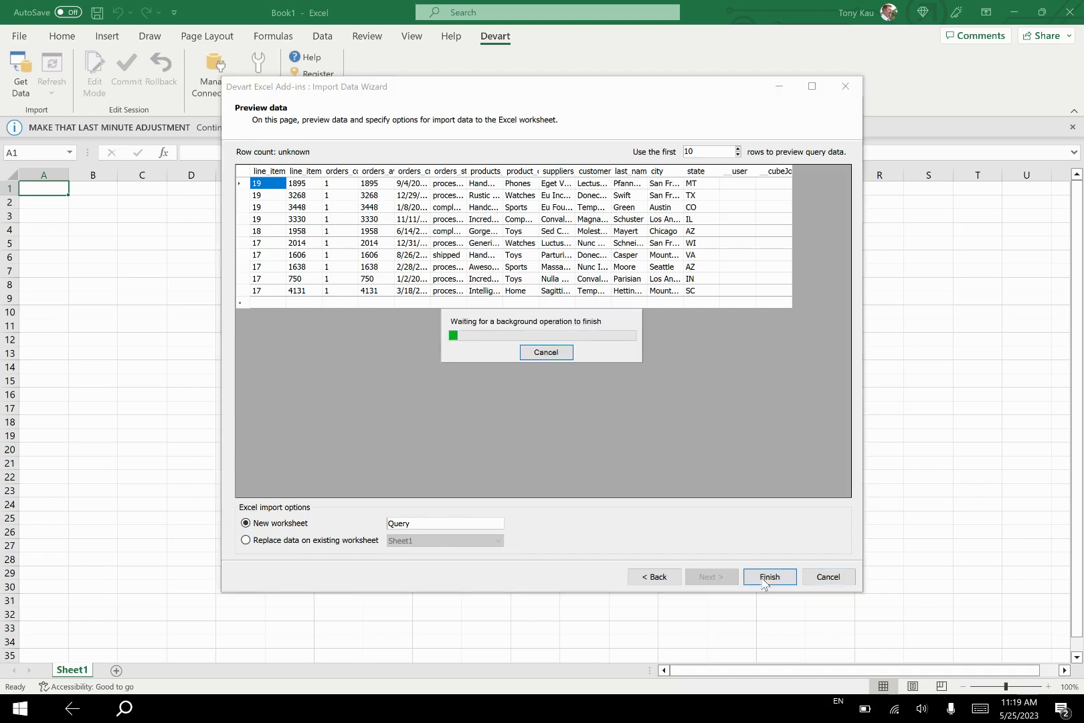